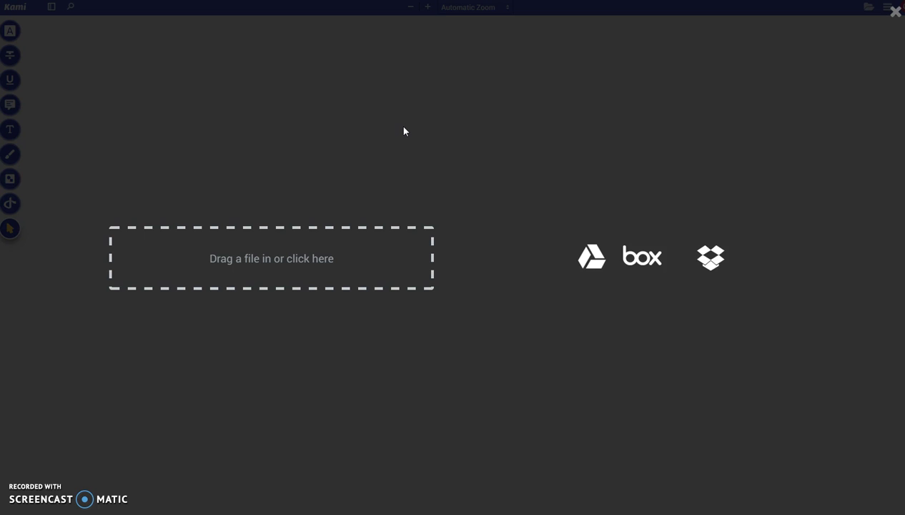
# Step: Switch to the WLOS article about teachers leaving NC and open the print preview for the whole page
pyautogui.click(412, 119)
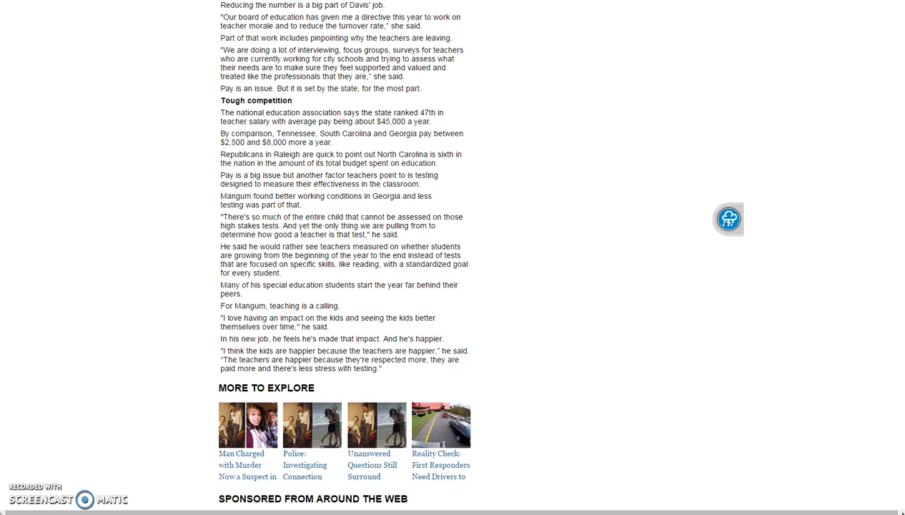
pyautogui.scroll(15, 347, 141)
pyautogui.scroll(-1, 350, 141)
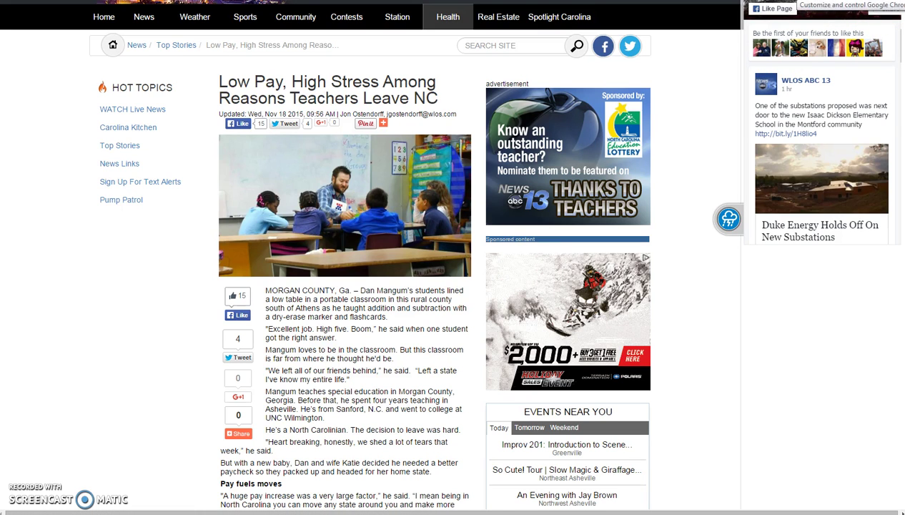
pyautogui.click(899, 2)
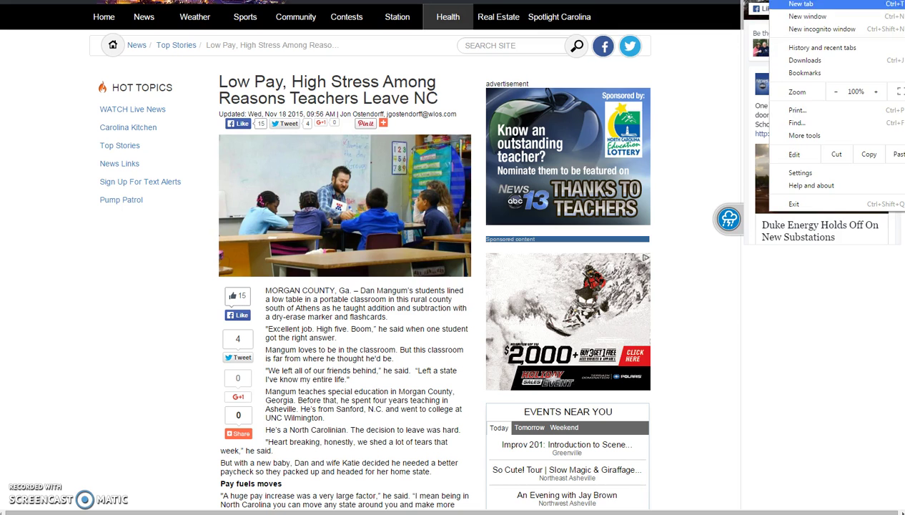
pyautogui.click(799, 110)
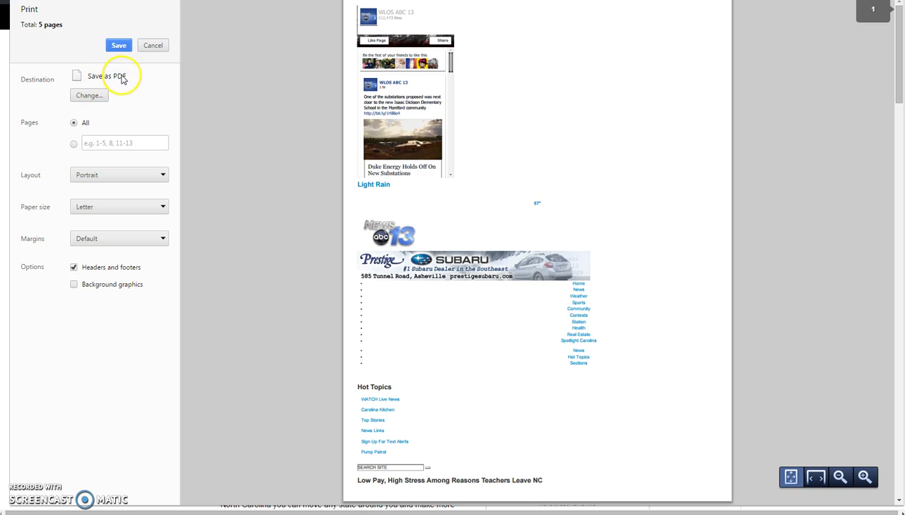
# Step: Examine the available print destinations and every page of the full-page preview, then cancel printing
pyautogui.click(87, 97)
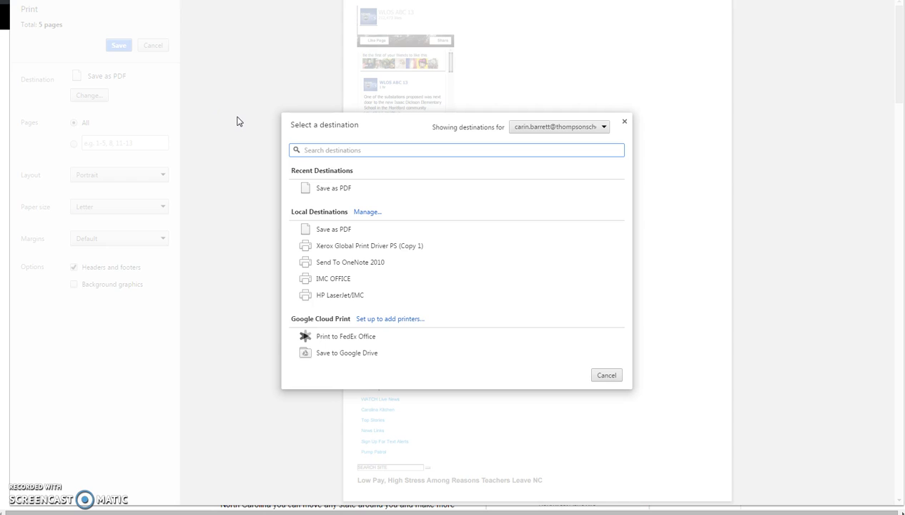
pyautogui.click(606, 376)
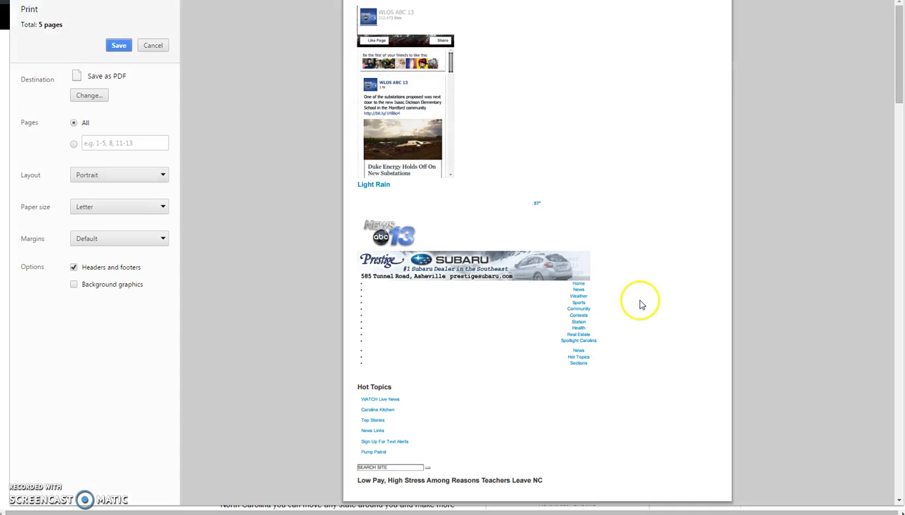
pyautogui.scroll(-5, 639, 301)
pyautogui.scroll(5, 638, 300)
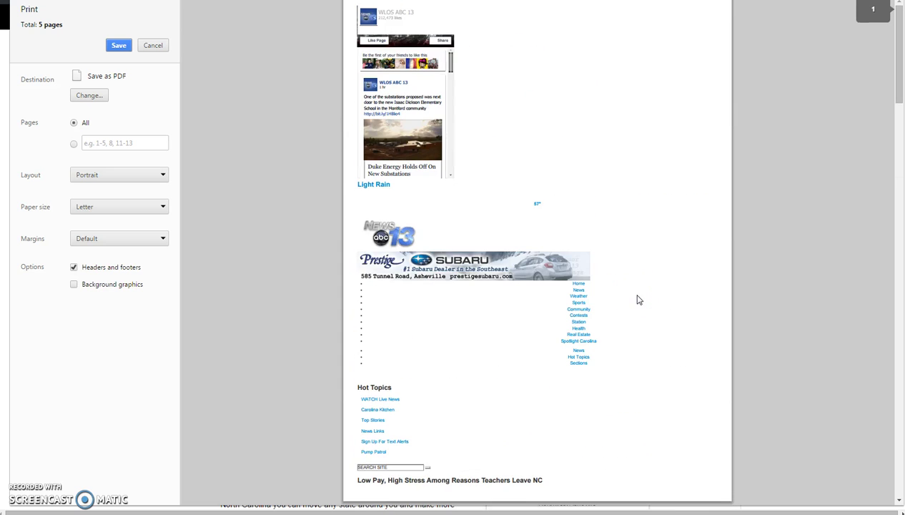
pyautogui.scroll(-5, 639, 300)
pyautogui.scroll(5, 639, 300)
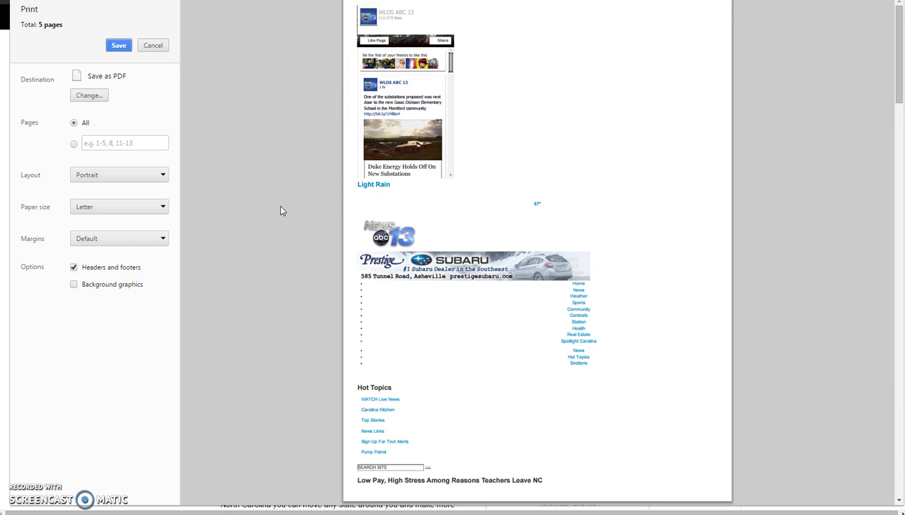
pyautogui.scroll(-10, 282, 211)
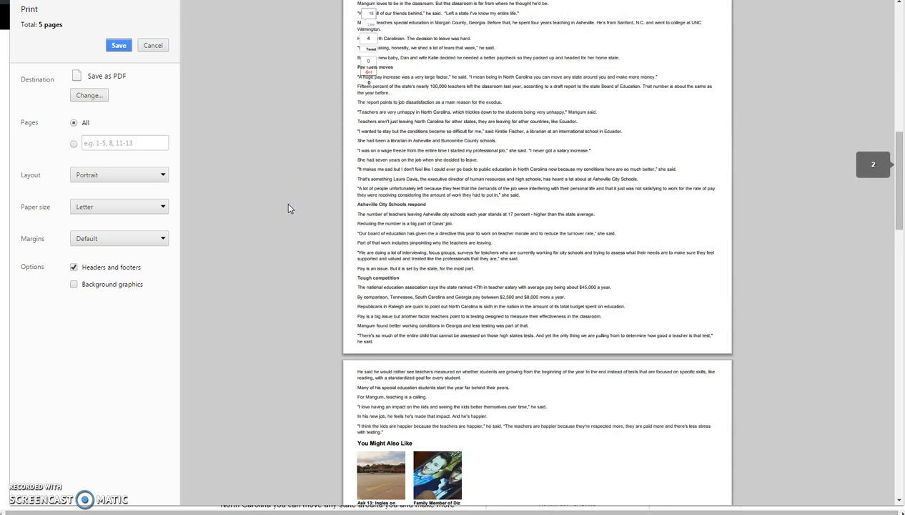
pyautogui.scroll(-10, 288, 208)
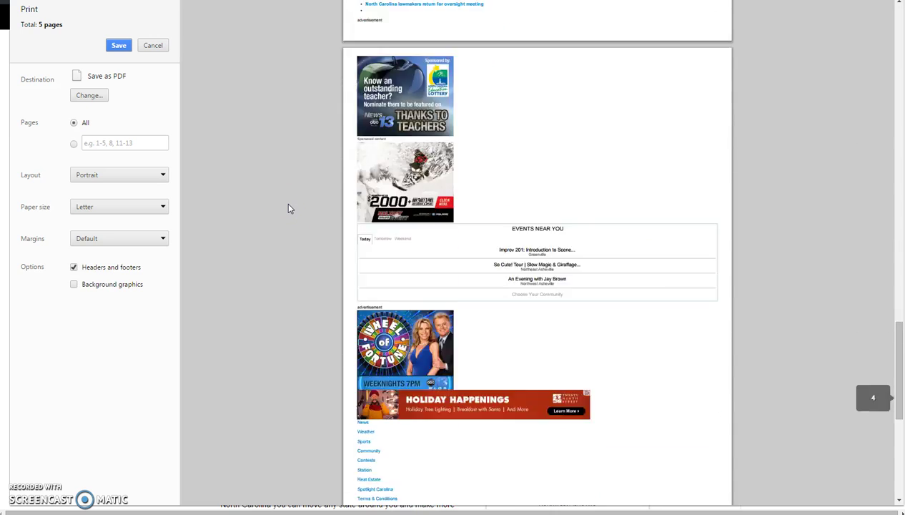
pyautogui.scroll(-6, 288, 208)
pyautogui.scroll(15, 288, 208)
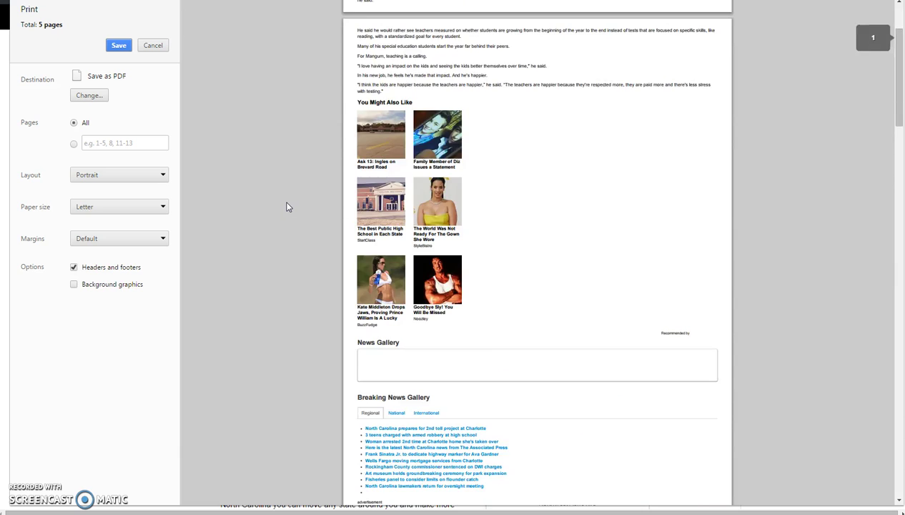
pyautogui.scroll(5, 288, 204)
pyautogui.click(152, 45)
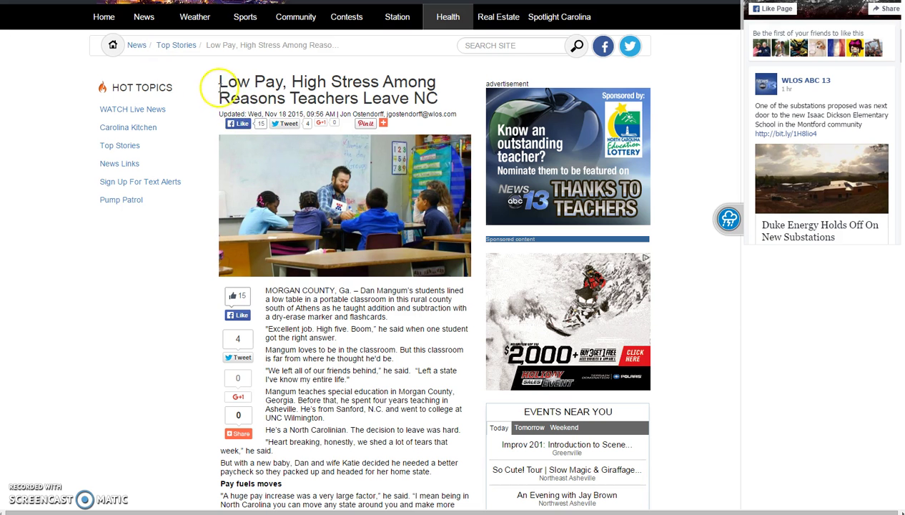
# Step: Select the article from headline to last paragraph and limit its print preview to the selection only
pyautogui.moveTo(218, 89); pyautogui.dragTo(389, 348)
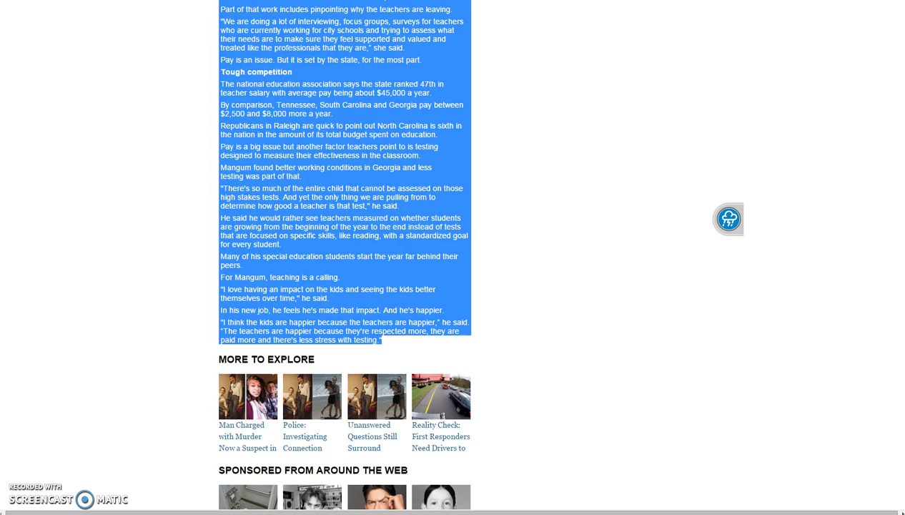
pyautogui.click(904, 1)
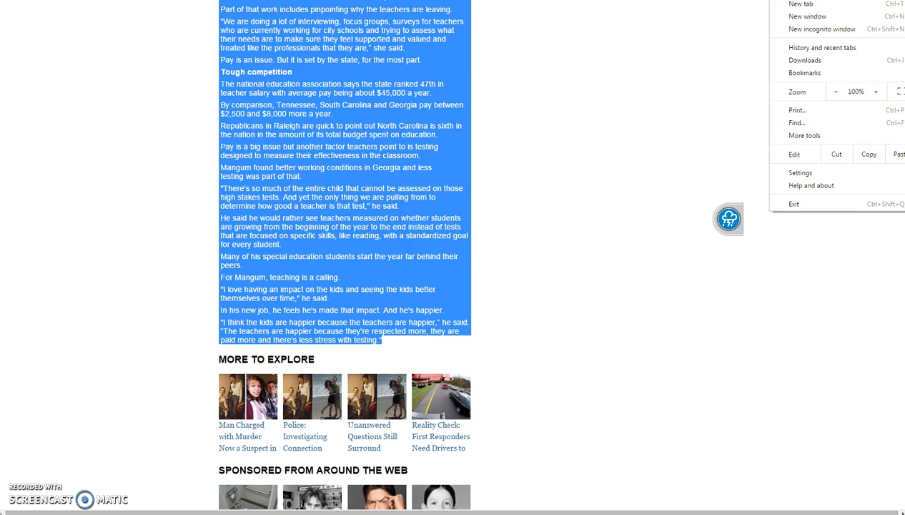
pyautogui.click(811, 114)
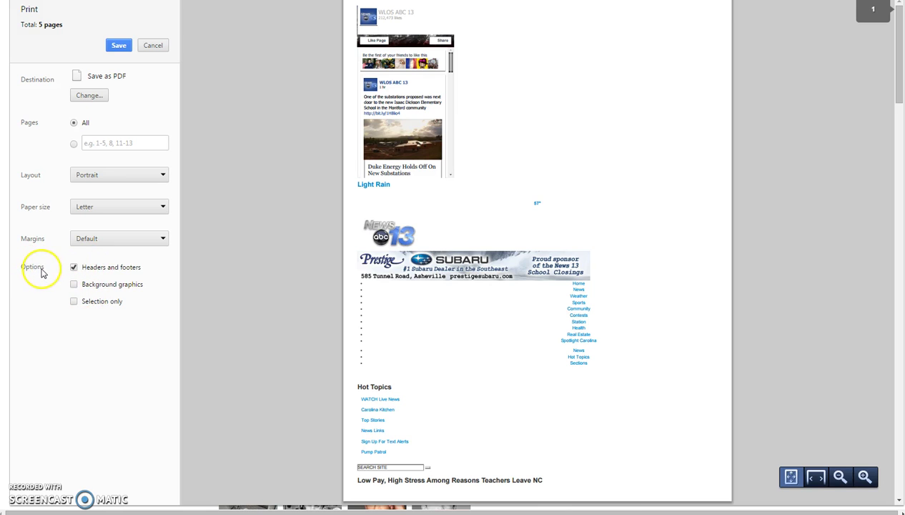
pyautogui.click(74, 303)
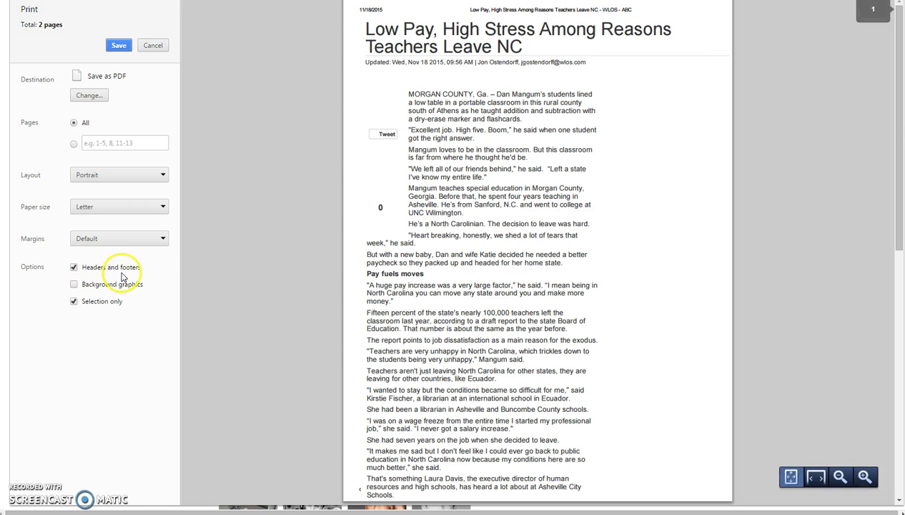
# Step: Check the selection-only preview pages, set the destination to Save as PDF and start saving the file
pyautogui.scroll(-7, 465, 200)
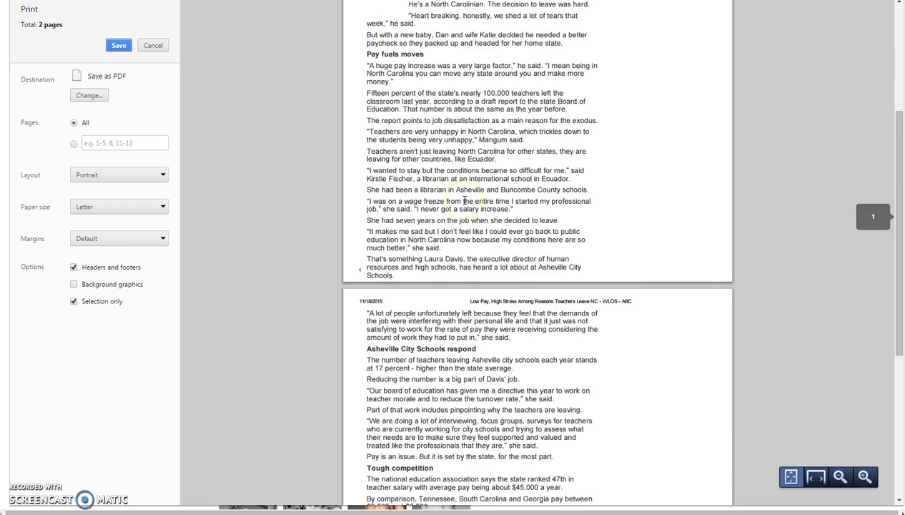
pyautogui.scroll(3, 465, 200)
pyautogui.scroll(4, 465, 200)
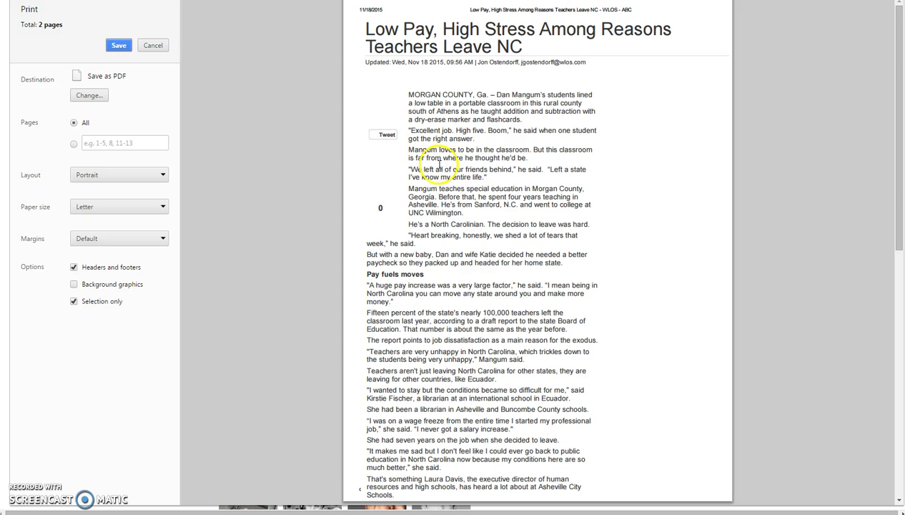
pyautogui.scroll(-1, 525, 193)
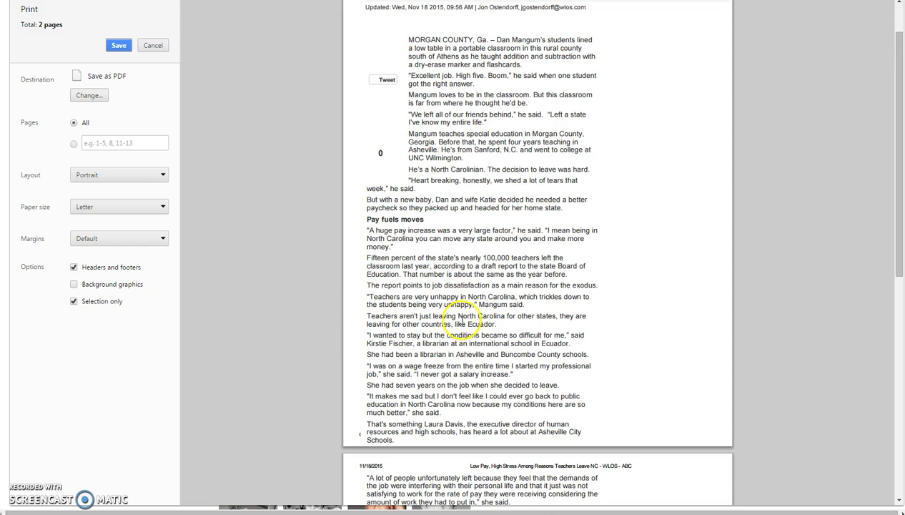
pyautogui.scroll(-4, 464, 319)
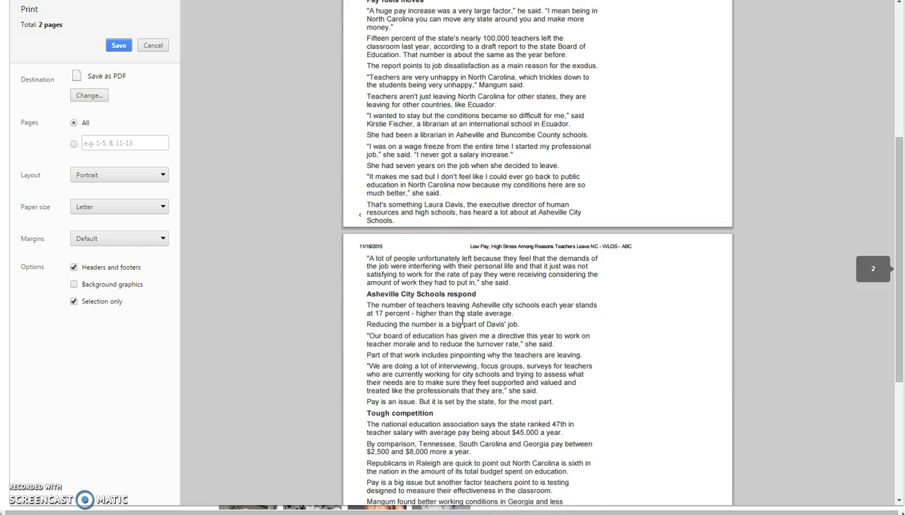
pyautogui.scroll(-4, 458, 334)
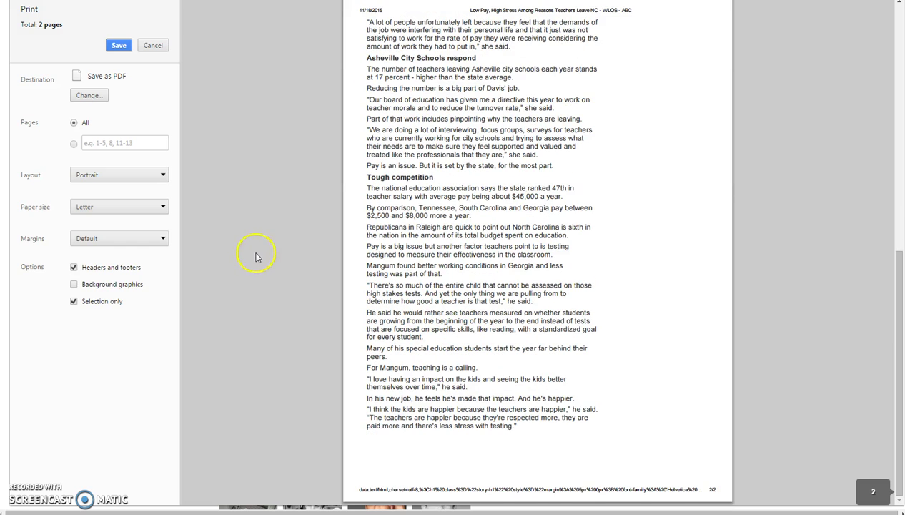
pyautogui.click(87, 96)
pyautogui.click(321, 229)
pyautogui.click(112, 50)
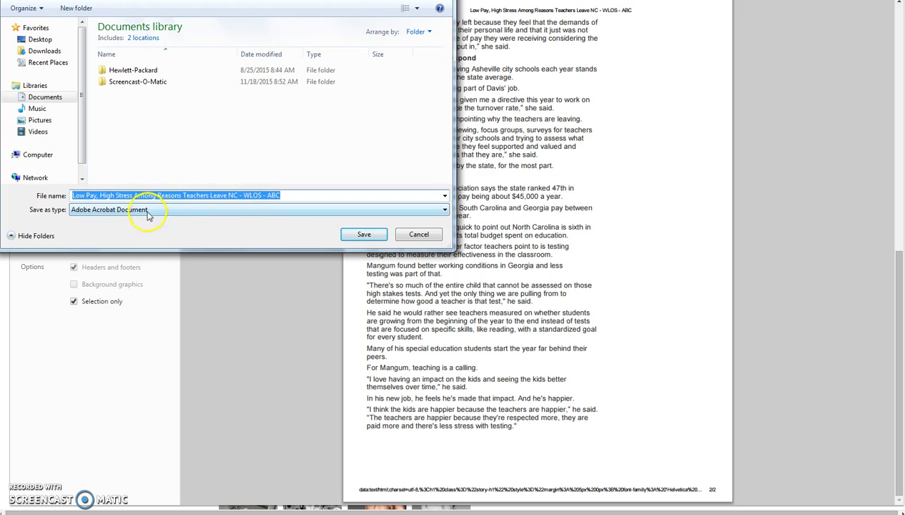
# Step: Replace "WLOS - ABC" in the PDF's file name with "Question" and save it to the desktop
pyautogui.click(250, 196)
pyautogui.moveTo(244, 196); pyautogui.dragTo(289, 200)
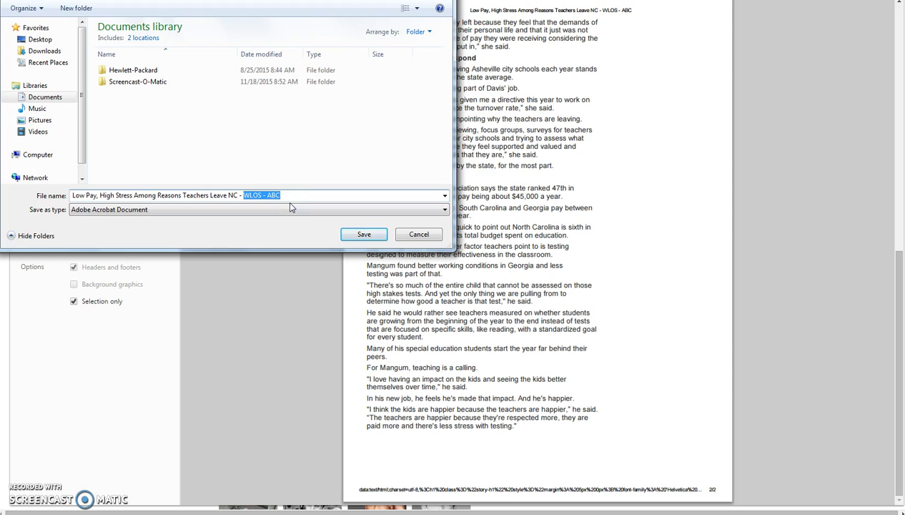
pyautogui.write('Question')
pyautogui.click(50, 41)
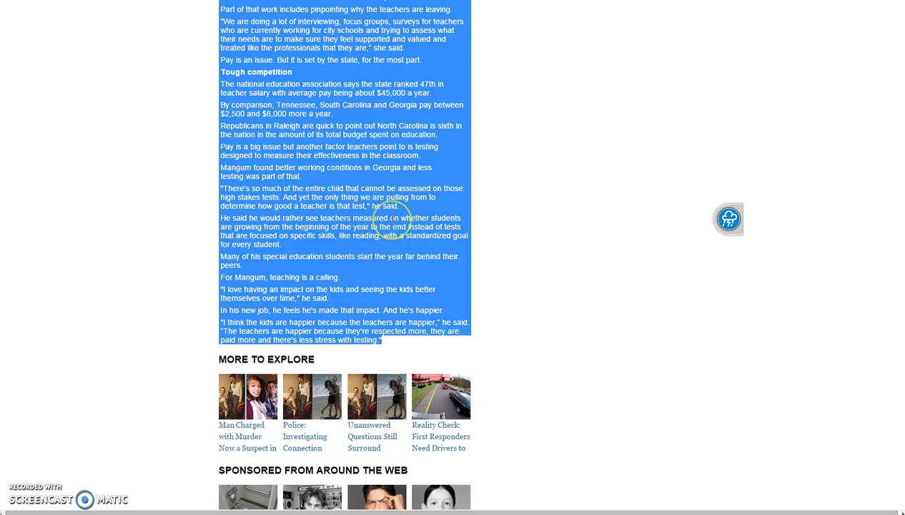
# Step: Reselect the article from its last paragraph back up to the headline and copy it
pyautogui.click(328, 184)
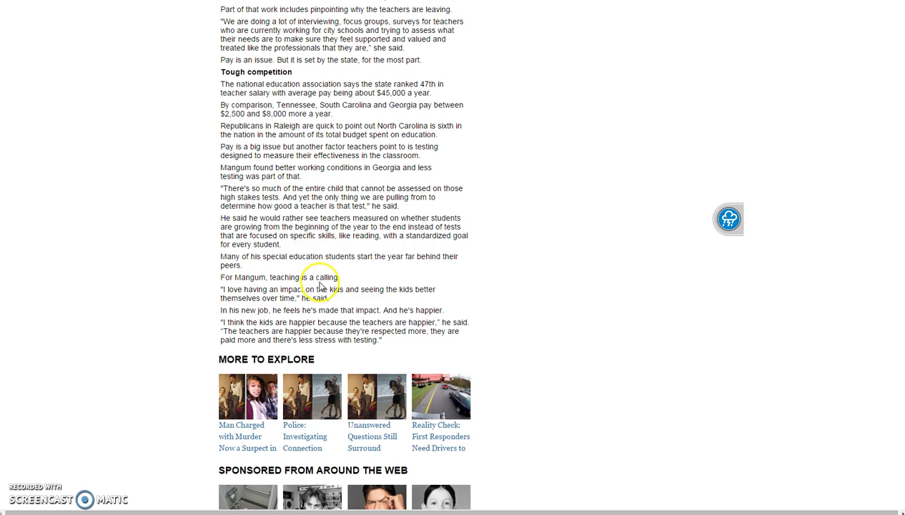
pyautogui.moveTo(396, 340); pyautogui.dragTo(232, 71)
pyautogui.moveTo(233, 22); pyautogui.dragTo(218, 138)
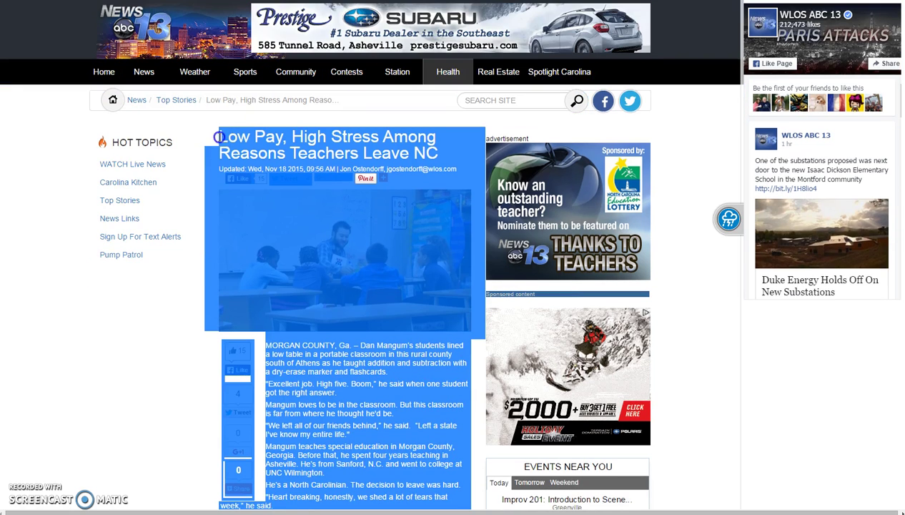
pyautogui.rightClick(307, 142)
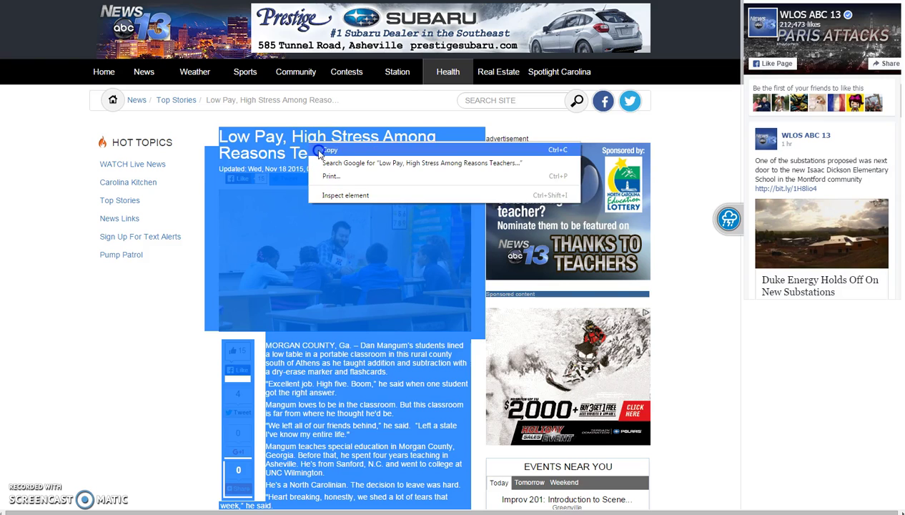
pyautogui.click(319, 149)
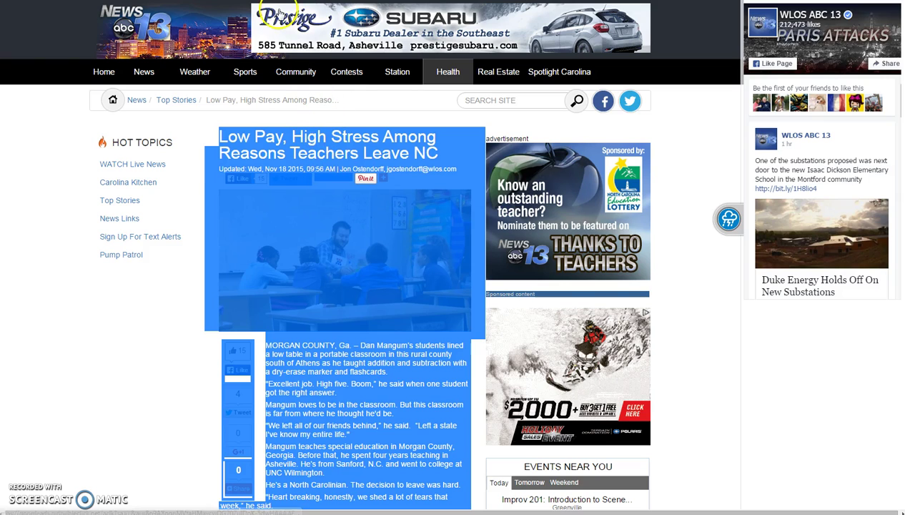
# Step: Switch to the blank Google Docs document and paste the copied article into it
pyautogui.hotkey('ctrl', 'Tab')
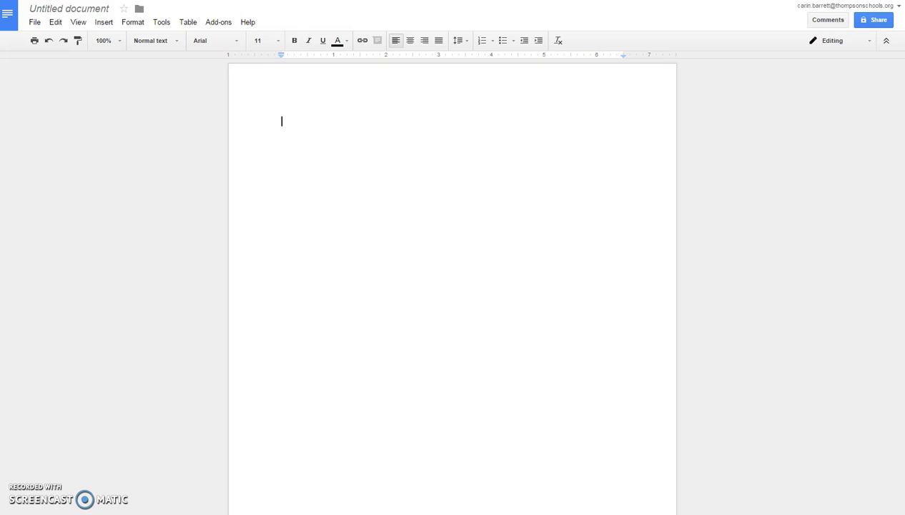
pyautogui.click(310, 112)
pyautogui.rightClick(284, 124)
pyautogui.click(335, 154)
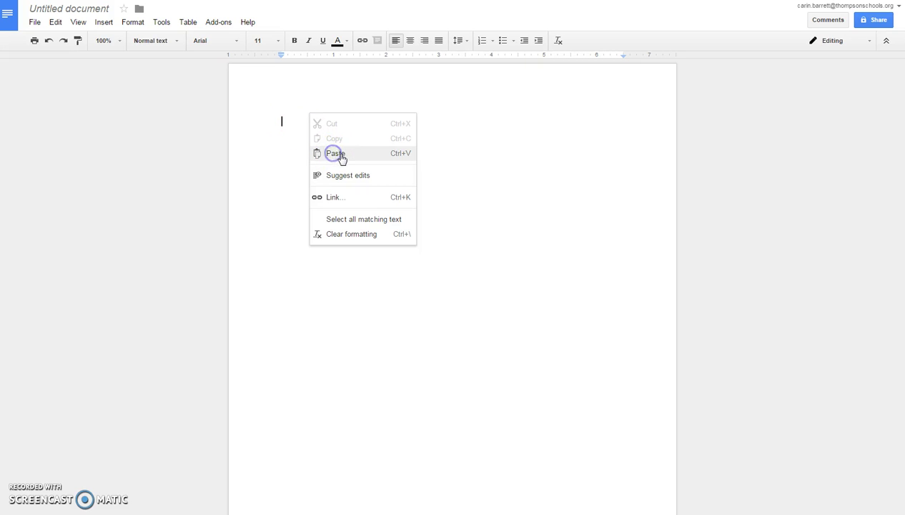
pyautogui.click(328, 96)
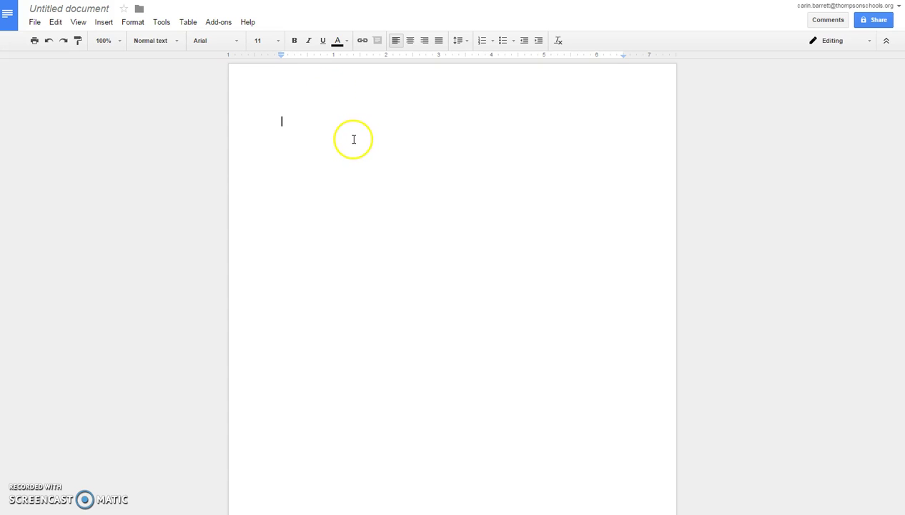
pyautogui.hotkey('ctrl', 'v')
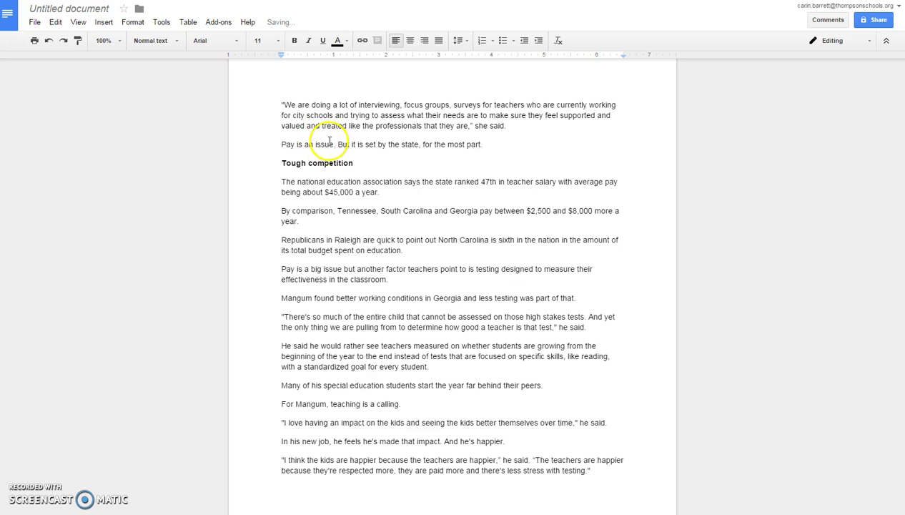
# Step: Check the top of the pasted article and title the document "Low Pay, High Stress Among Reasons Teachers Leave NC"
pyautogui.scroll(4, 335, 148)
pyautogui.scroll(10, 335, 147)
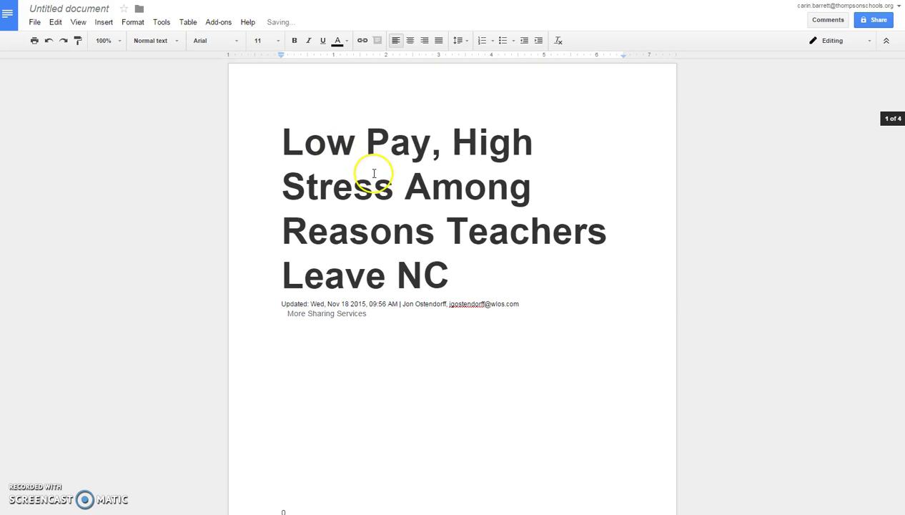
pyautogui.scroll(-1, 385, 187)
pyautogui.scroll(1, 387, 187)
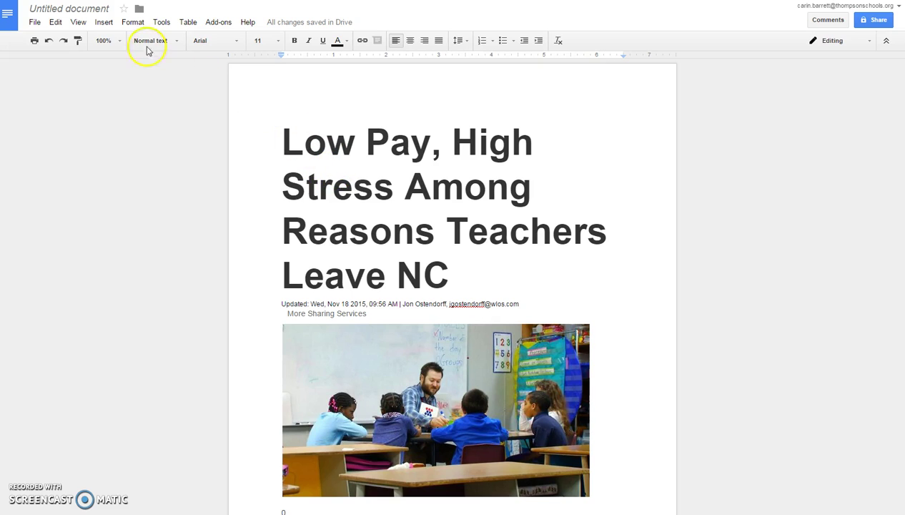
pyautogui.click(89, 9)
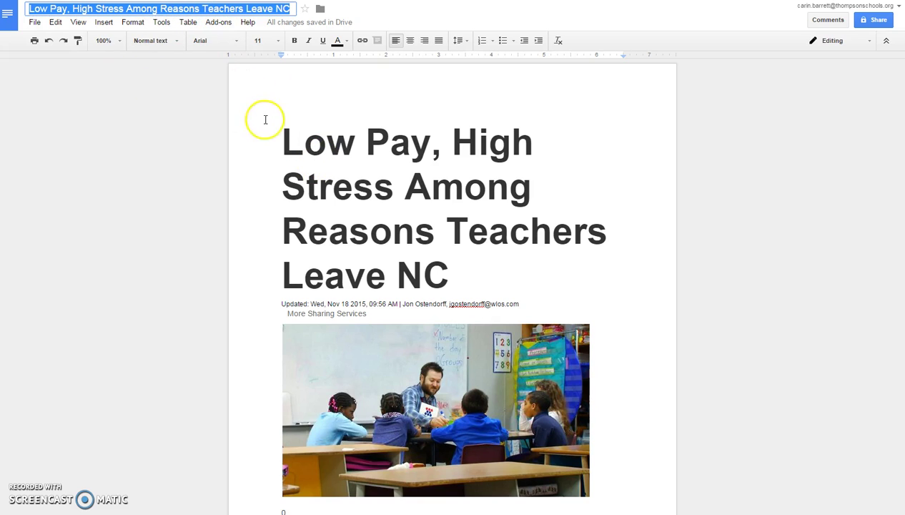
# Step: Download the titled article document to the computer in PDF format
pyautogui.click(292, 143)
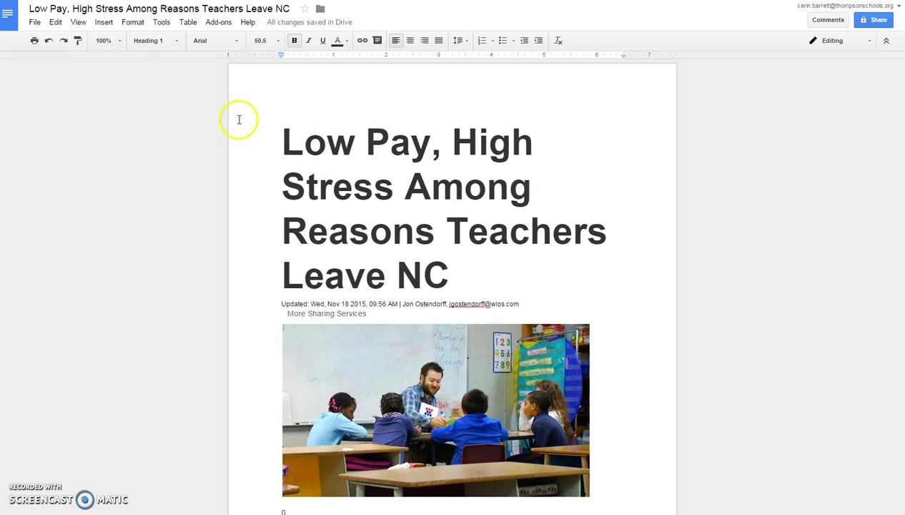
pyautogui.click(32, 24)
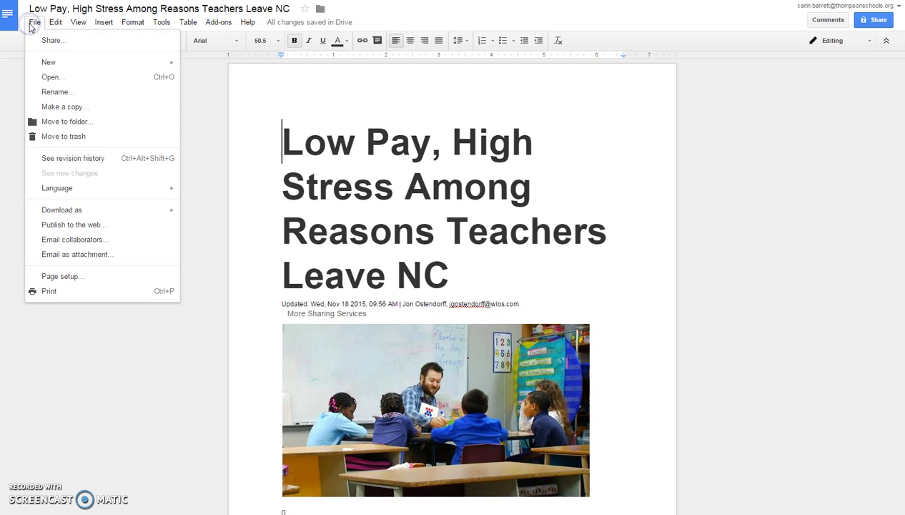
pyautogui.moveTo(75, 209)
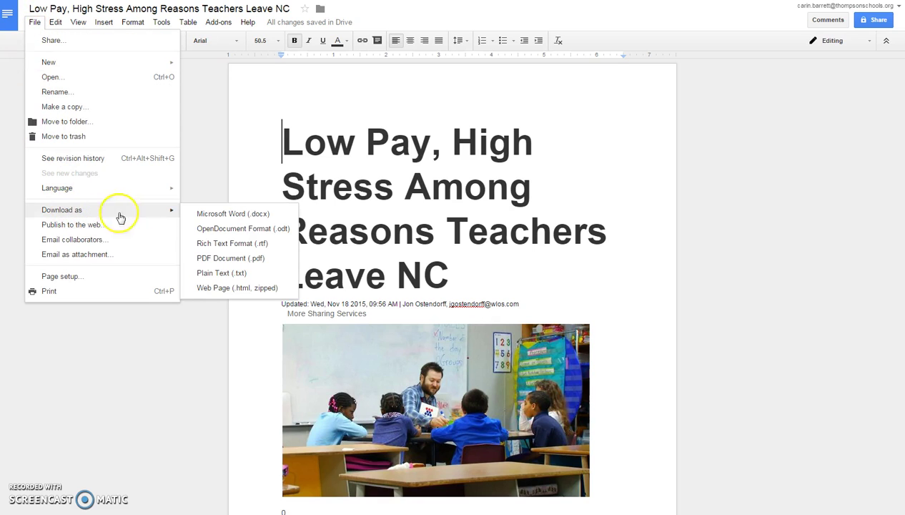
pyautogui.click(225, 260)
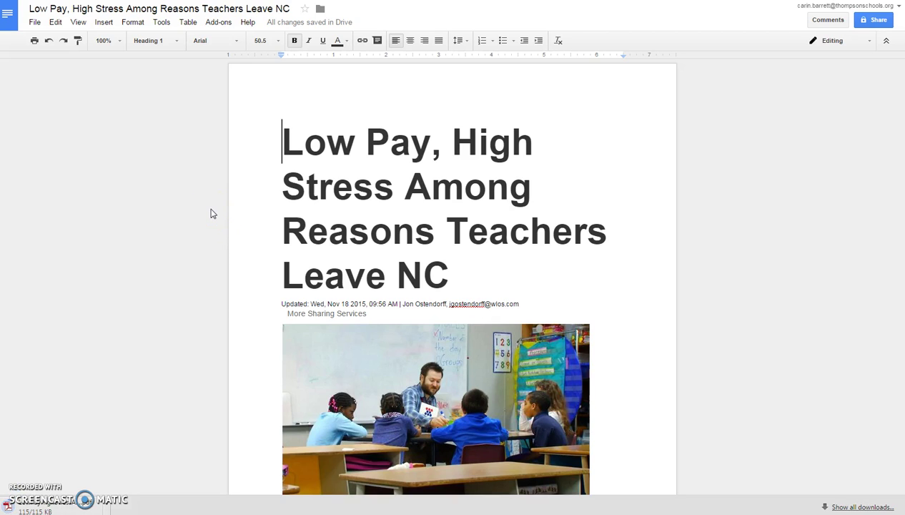
pyautogui.click(102, 256)
pyautogui.click(39, 507)
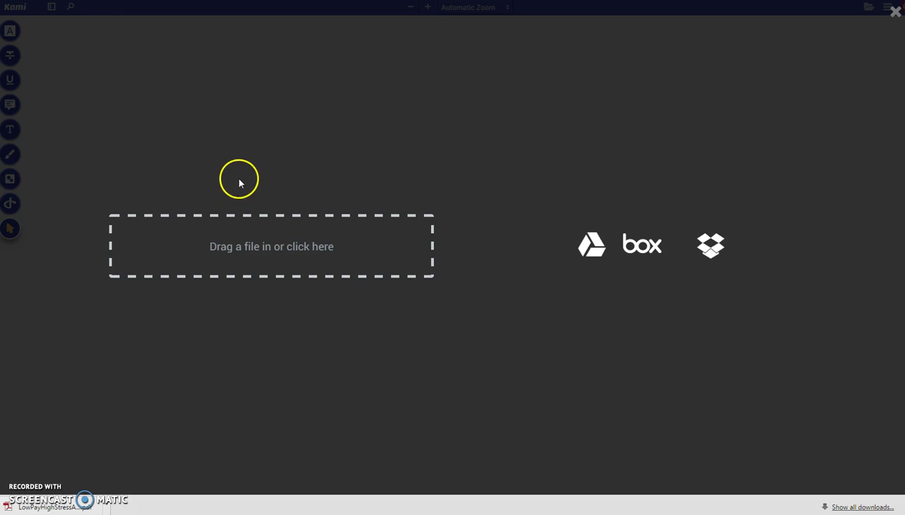
# Step: Switch to Kami and load the desktop file "Low Pay, High Stress Among Reasons Teachers Leave NC - Question 1"
pyautogui.click(271, 254)
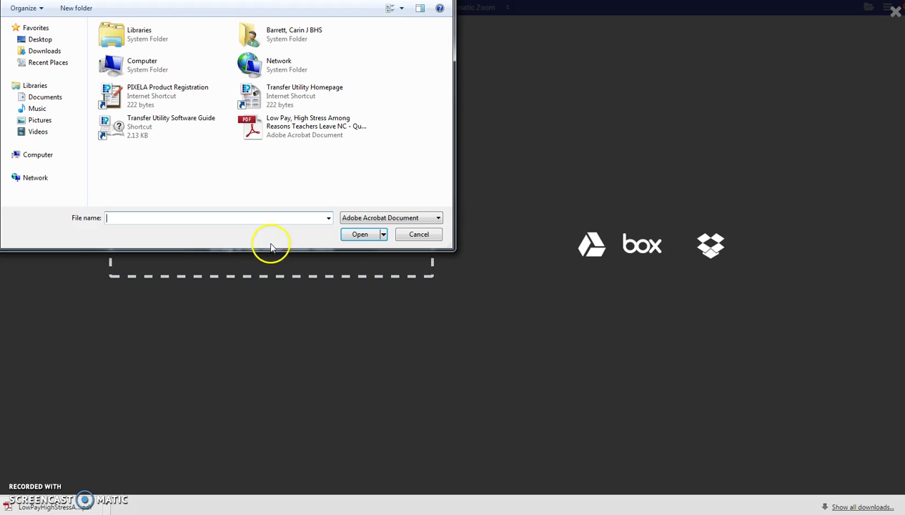
pyautogui.click(276, 131)
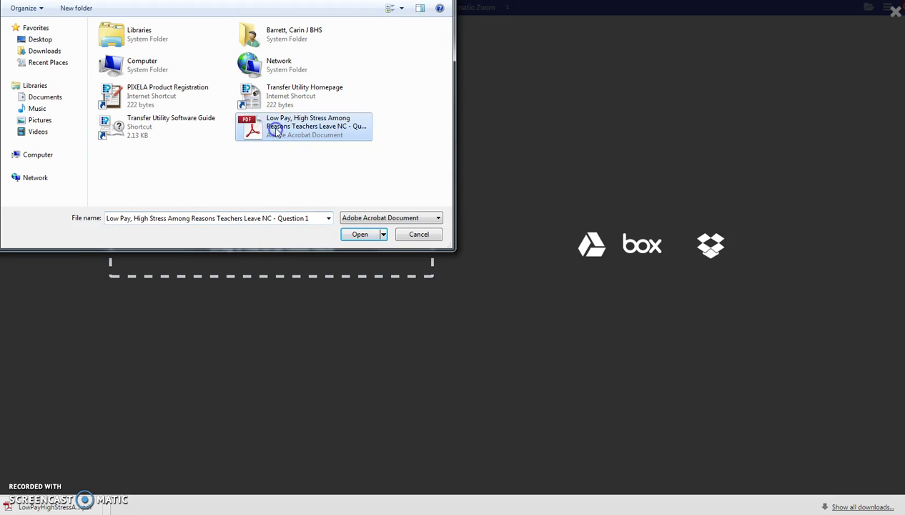
pyautogui.click(358, 234)
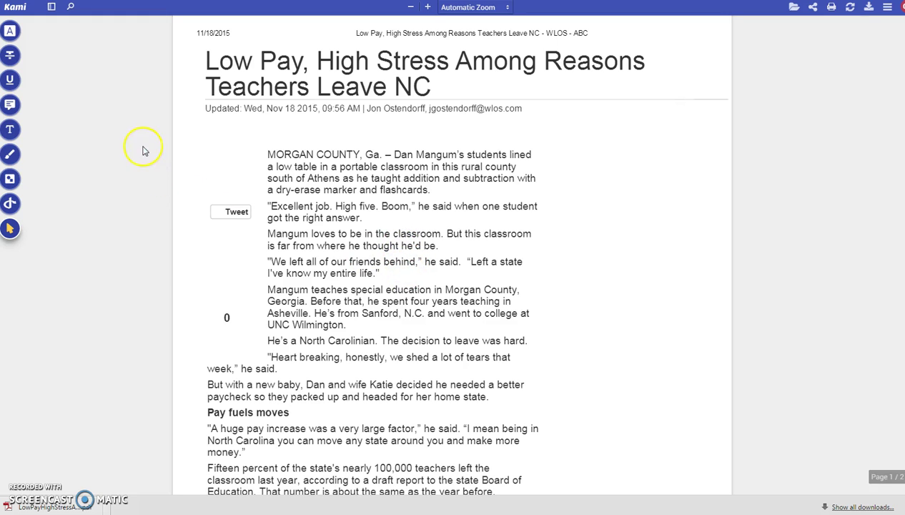
# Step: Activate the Comment tool and set its highlight colour to purple
pyautogui.click(9, 80)
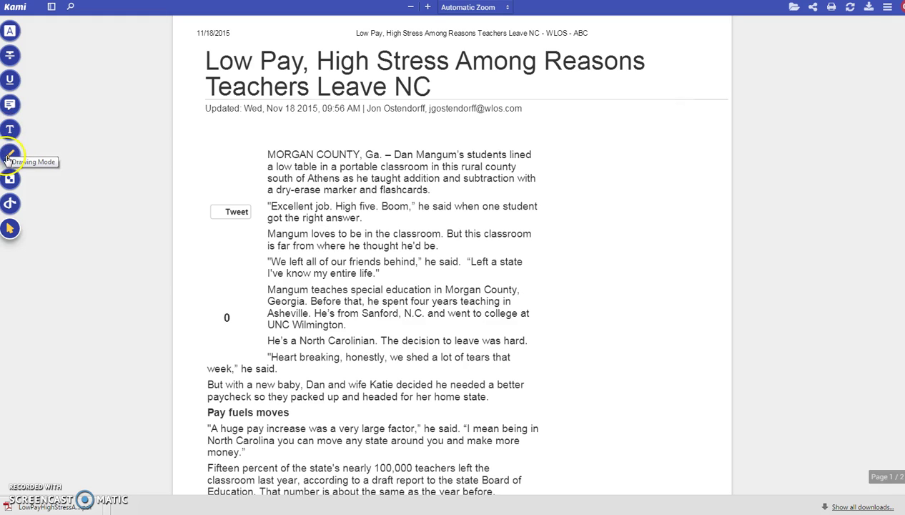
pyautogui.click(11, 106)
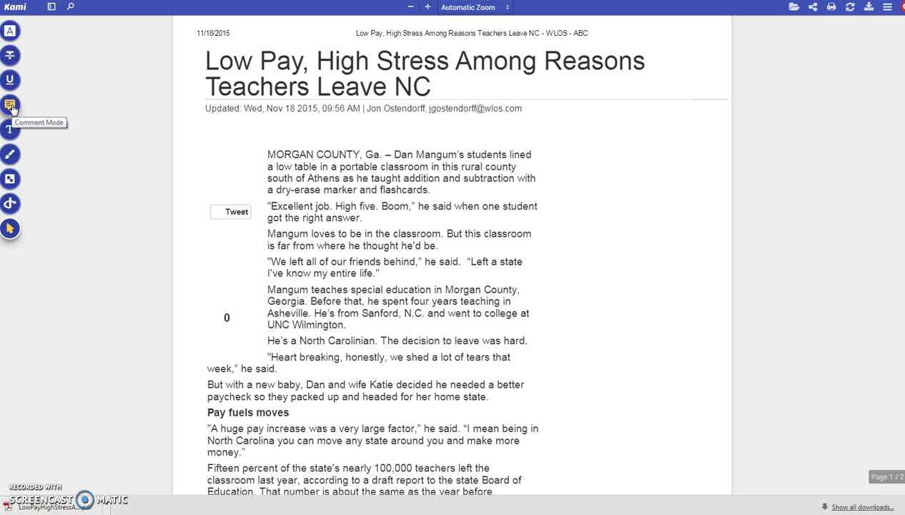
pyautogui.click(10, 106)
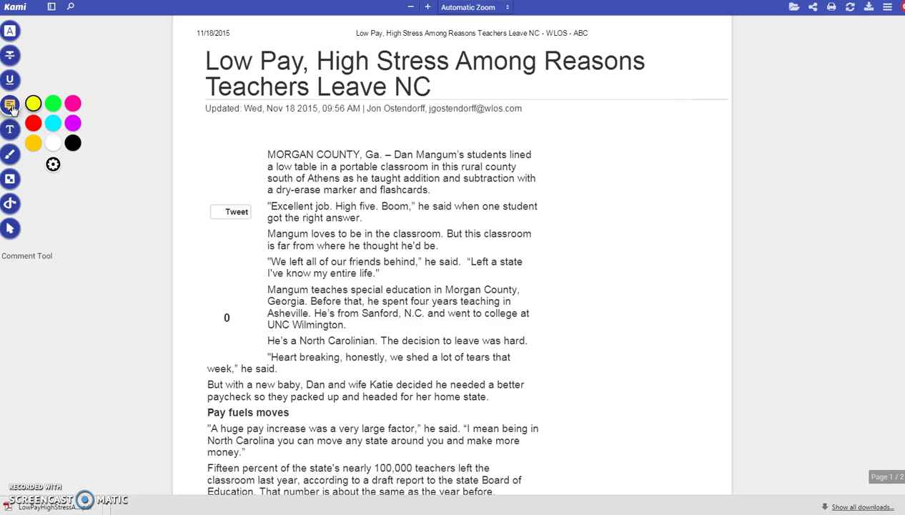
pyautogui.click(51, 126)
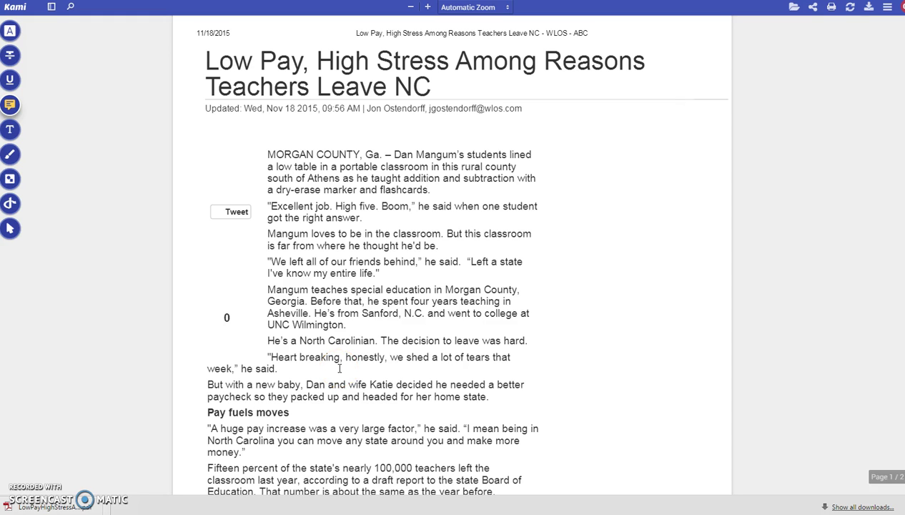
# Step: Comment on the quote under "Pay fuels moves" with "how this piece of article relates to opportunity cost or tradeoffs."
pyautogui.scroll(-3, 339, 367)
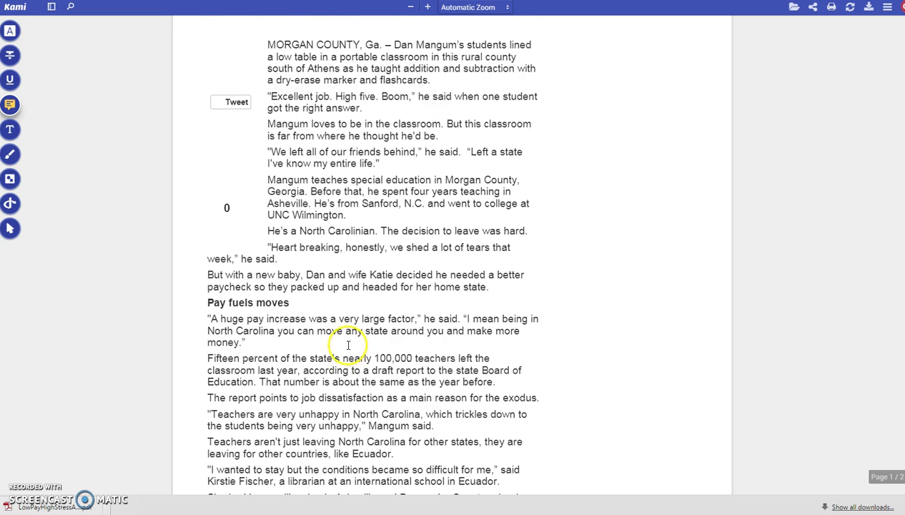
pyautogui.moveTo(210, 318); pyautogui.dragTo(522, 325)
pyautogui.click(692, 349)
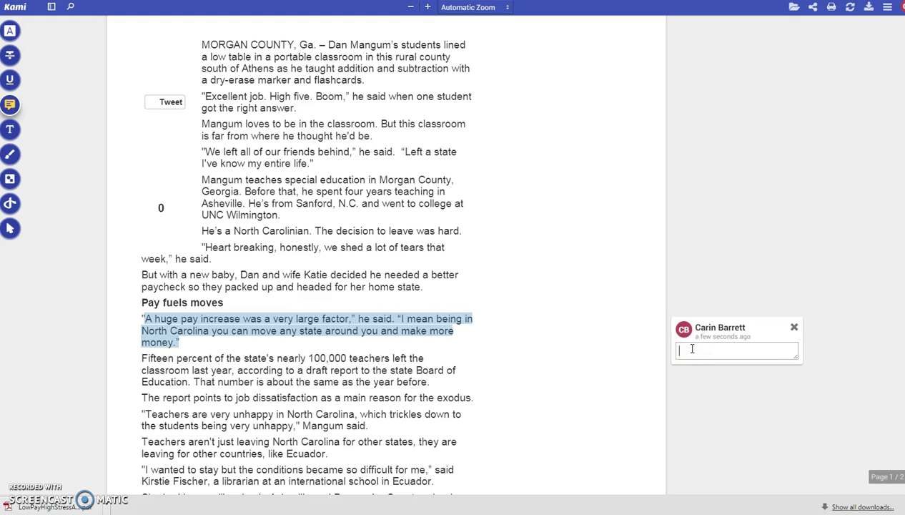
pyautogui.write('how this piece of article re')
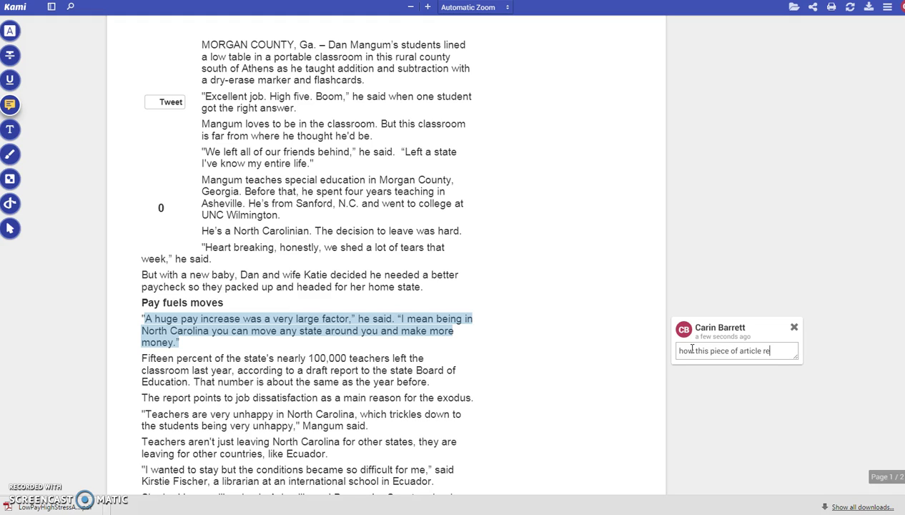
pyautogui.write('lates to opportunity')
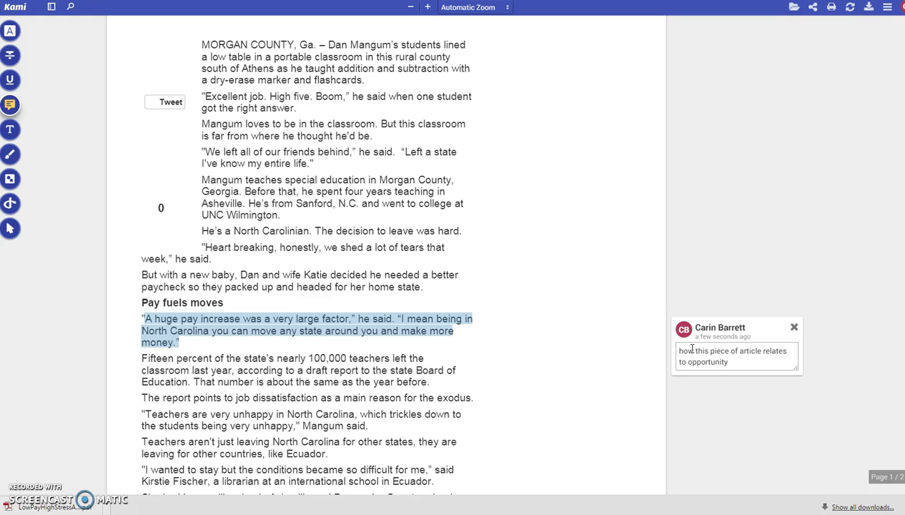
pyautogui.write('cost or tradeoffs.')
pyautogui.press('Return')
pyautogui.click(619, 395)
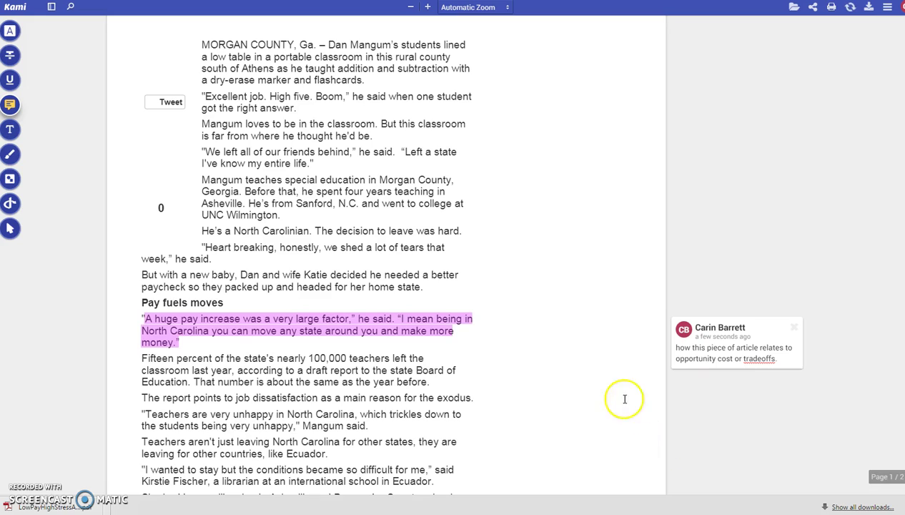
# Step: Annotate the first sentence under "Asheville City Schools respond" with the comment "complete sentence comment realted still to question 1"
pyautogui.scroll(-6, 481, 322)
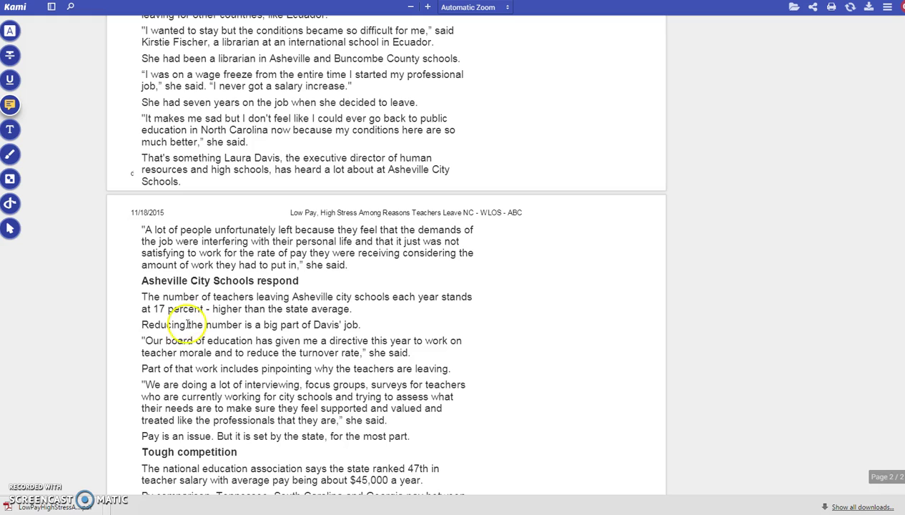
pyautogui.moveTo(141, 296); pyautogui.dragTo(355, 309)
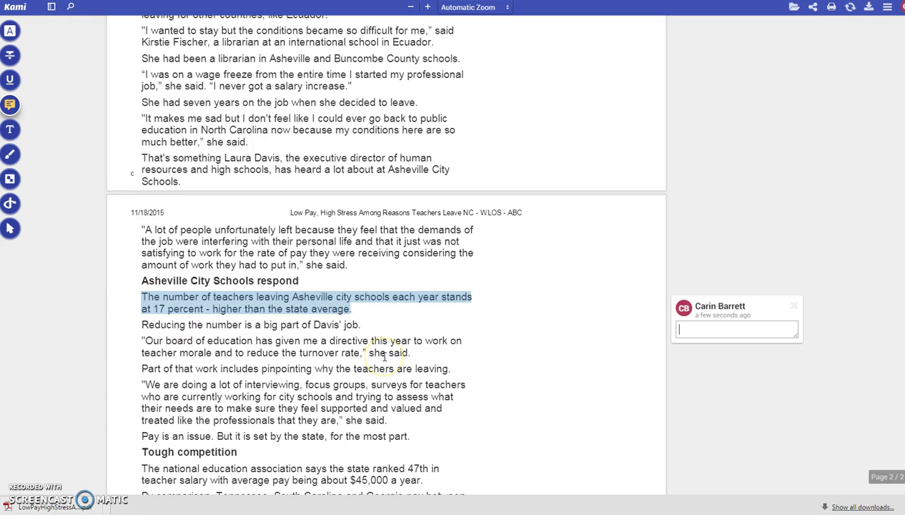
pyautogui.write('complete sentence comment')
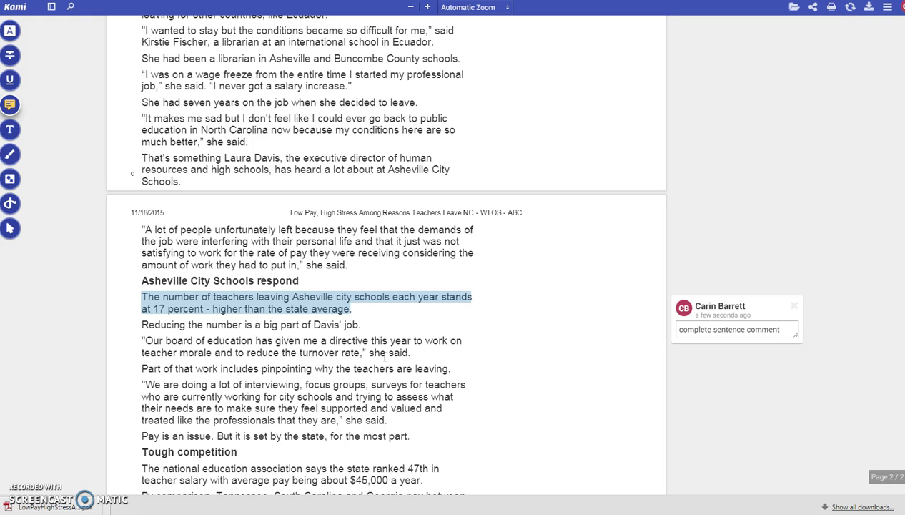
pyautogui.write('realted still to ')
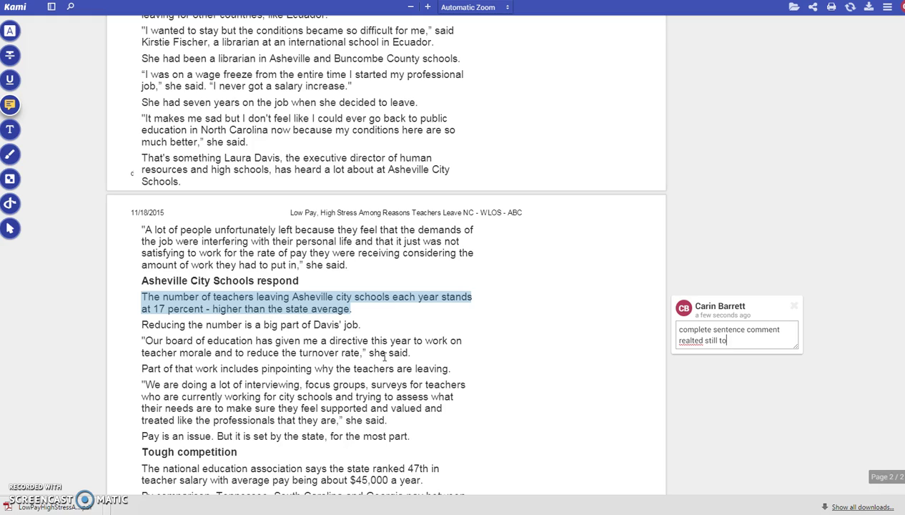
pyautogui.write('question 1')
# Step: Correct the misspelled "realted" to "related" in the second comment, end it with a period and post it
pyautogui.rightClick(691, 341)
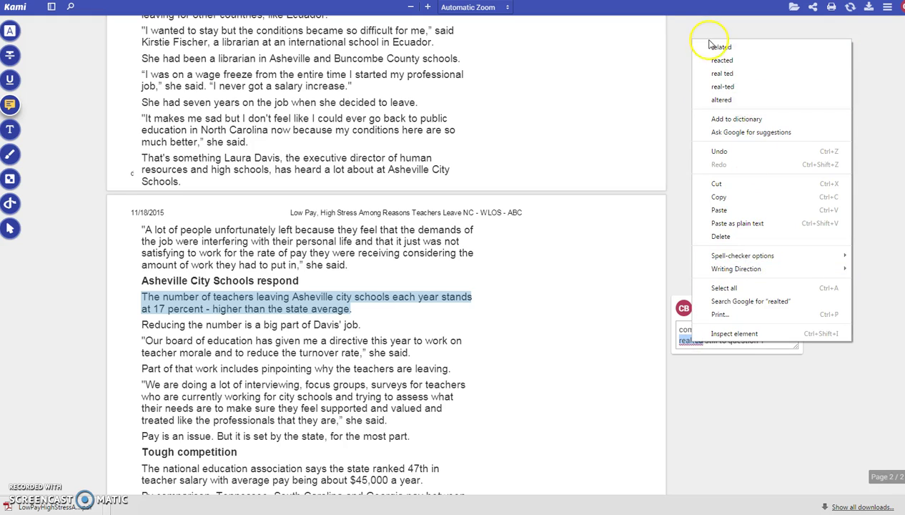
pyautogui.press('Escape')
pyautogui.write('related')
pyautogui.click(770, 339)
pyautogui.write('.')
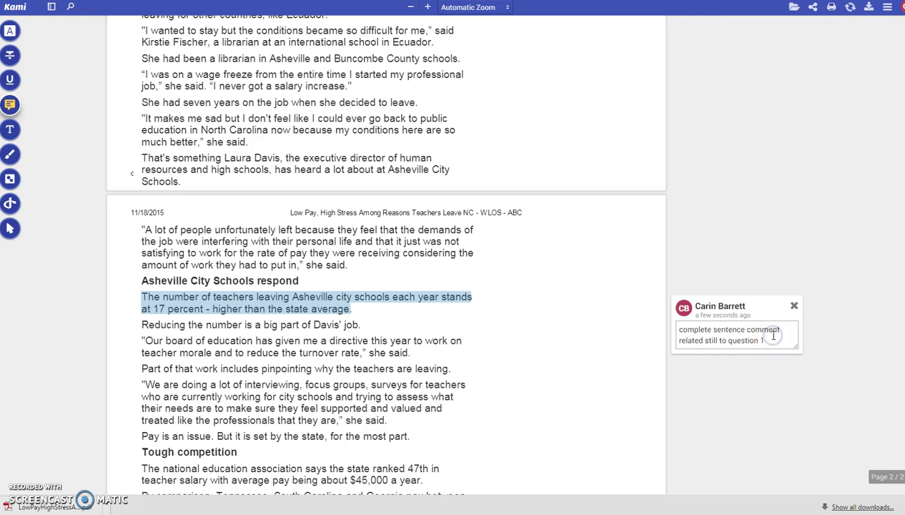
pyautogui.press('Return')
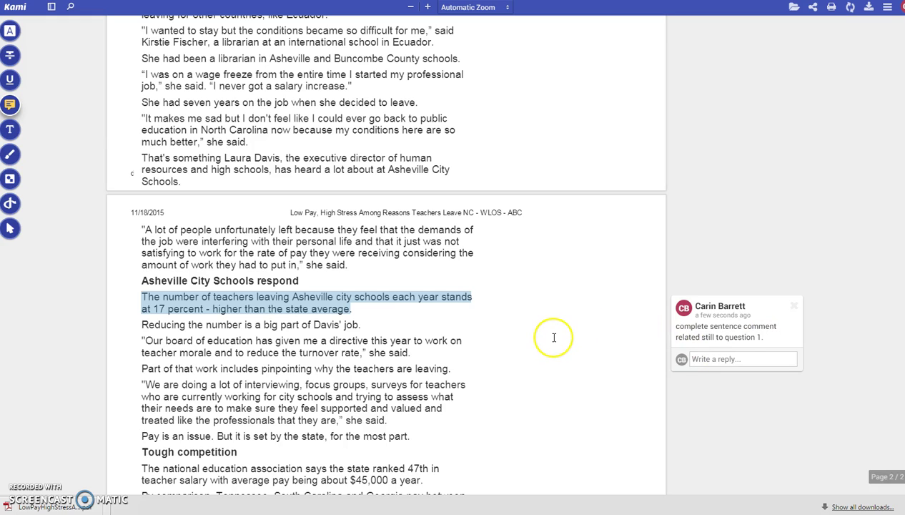
# Step: Comment on the quote "I love having an impact on the kids" near the article's end with "Add another insightful comment."
pyautogui.scroll(-5, 553, 338)
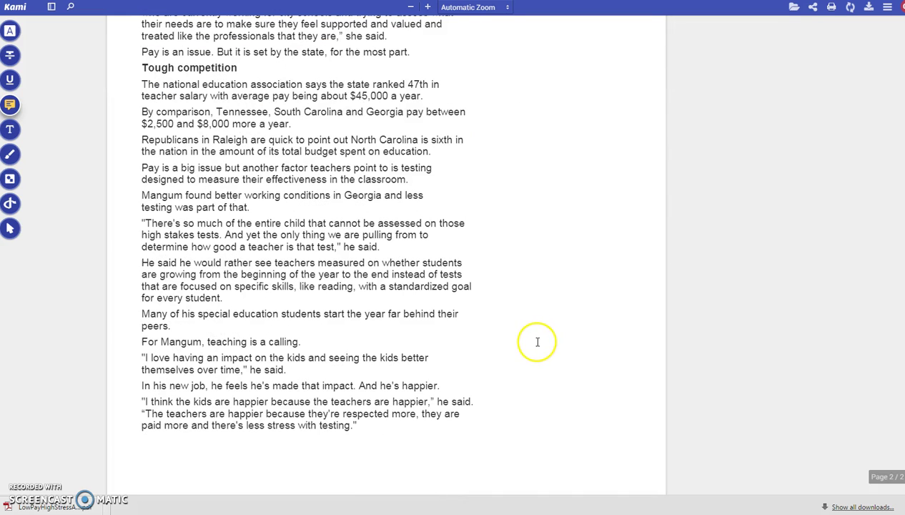
pyautogui.moveTo(287, 370); pyautogui.dragTo(138, 357)
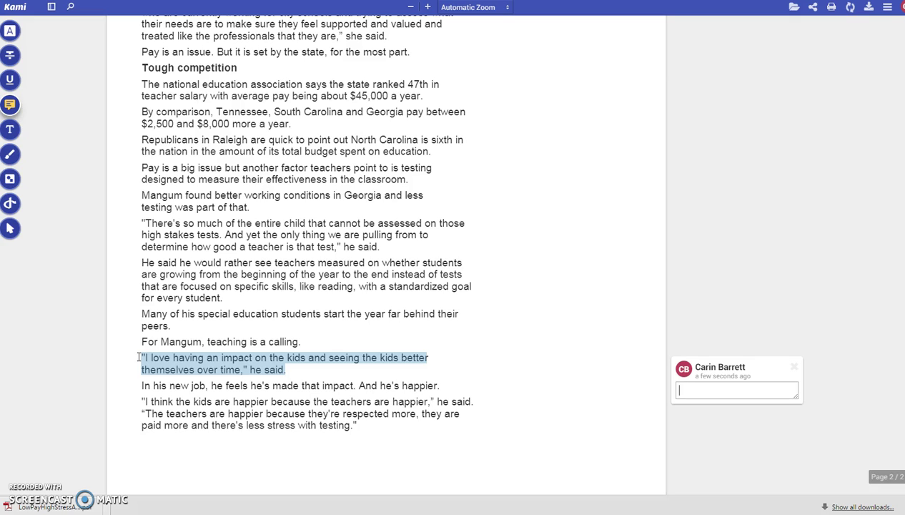
pyautogui.write('Add another insightful comment.')
pyautogui.click(140, 358)
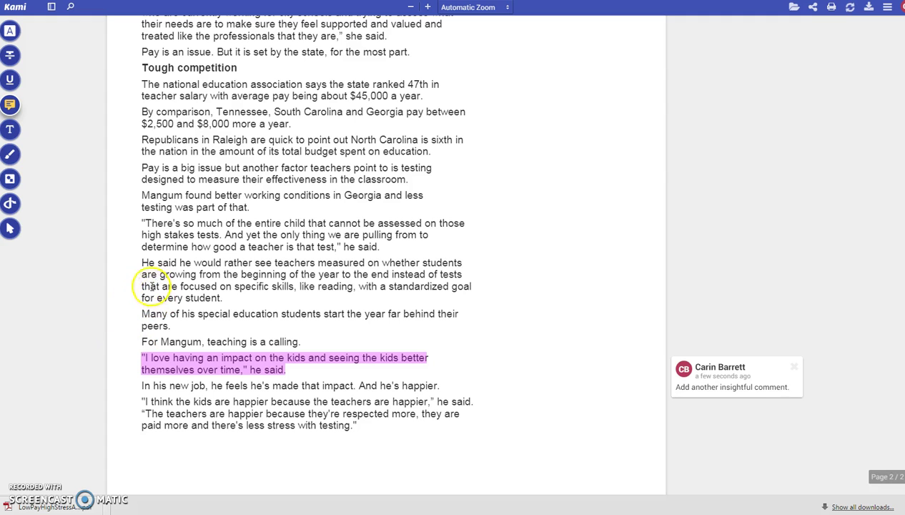
# Step: Review the annotated article, upload it for sharing and copy its share link
pyautogui.scroll(15, 146, 286)
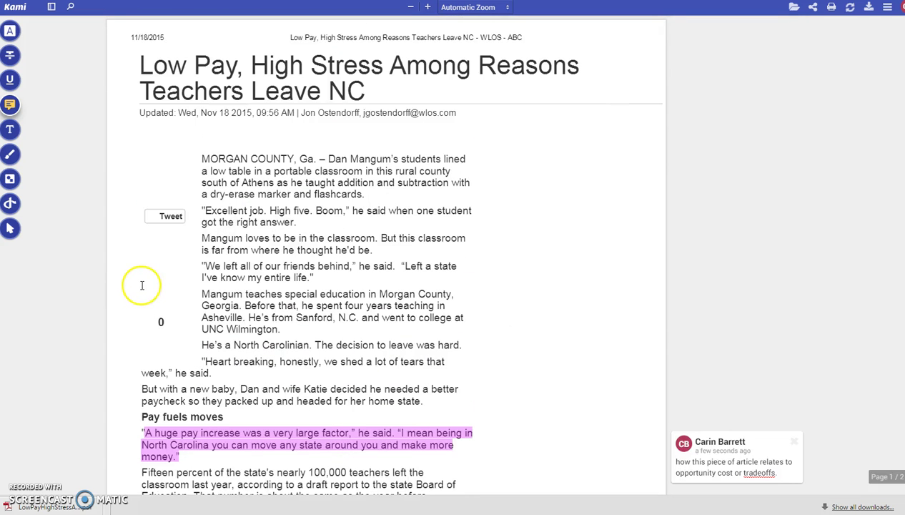
pyautogui.scroll(-13, 142, 286)
pyautogui.scroll(5, 143, 285)
pyautogui.scroll(8, 143, 286)
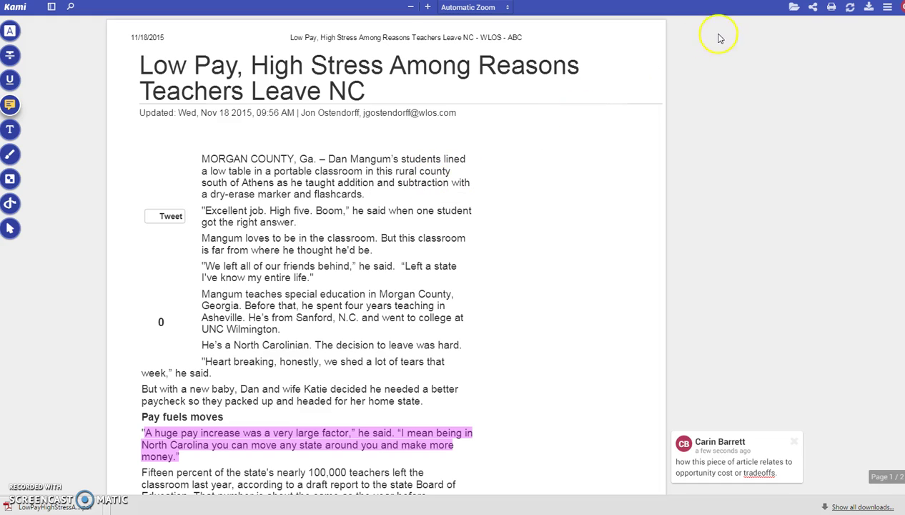
pyautogui.click(807, 19)
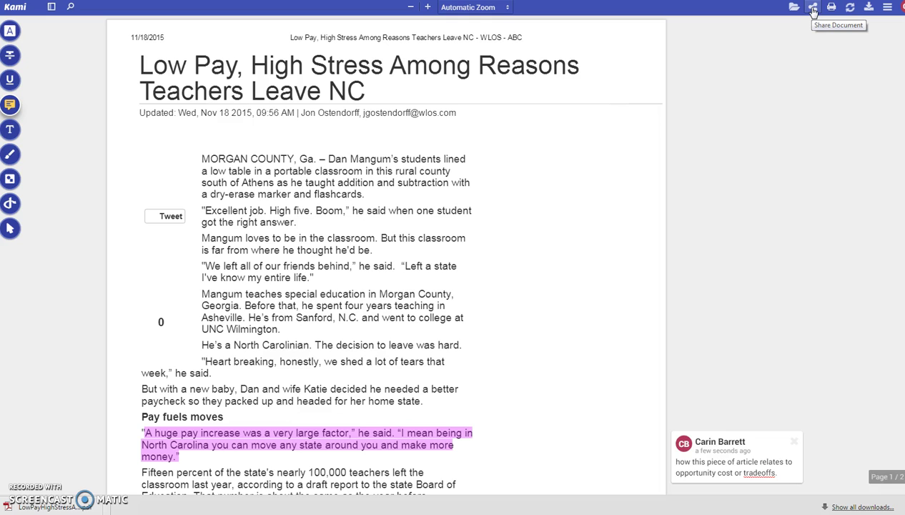
pyautogui.click(813, 8)
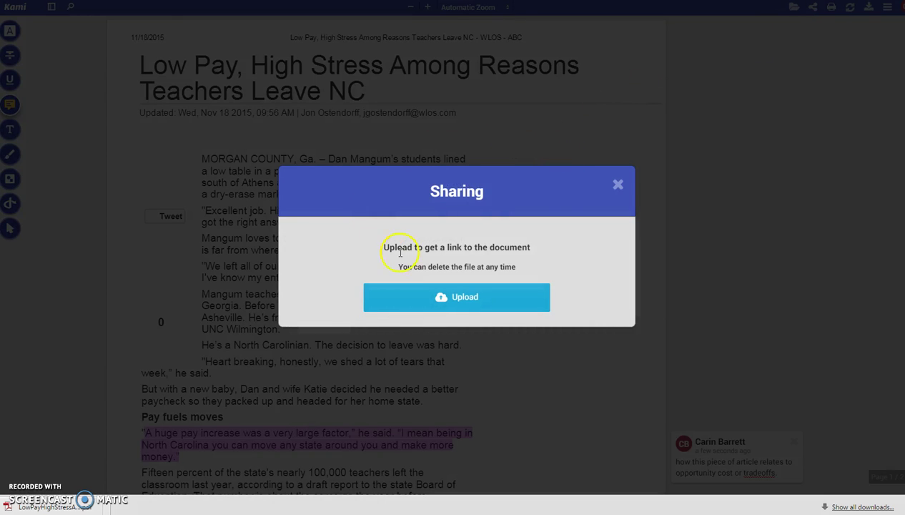
pyautogui.click(458, 304)
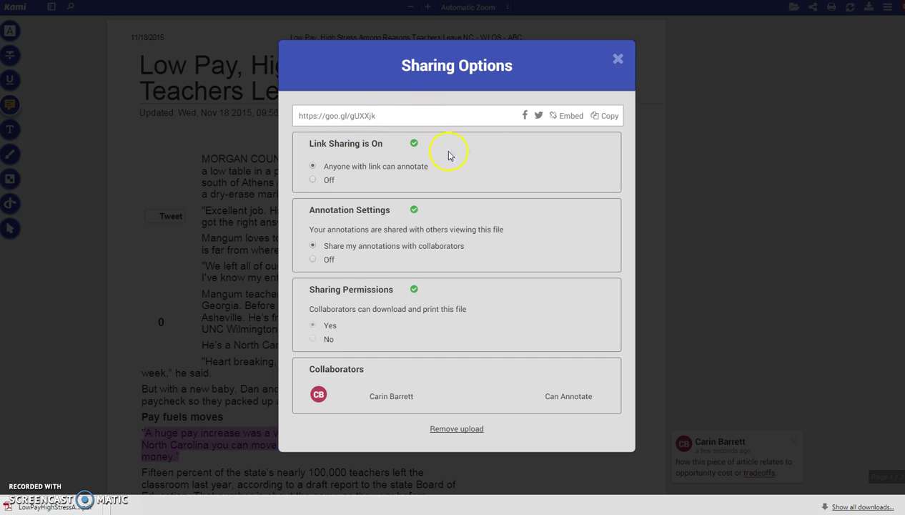
pyautogui.click(607, 117)
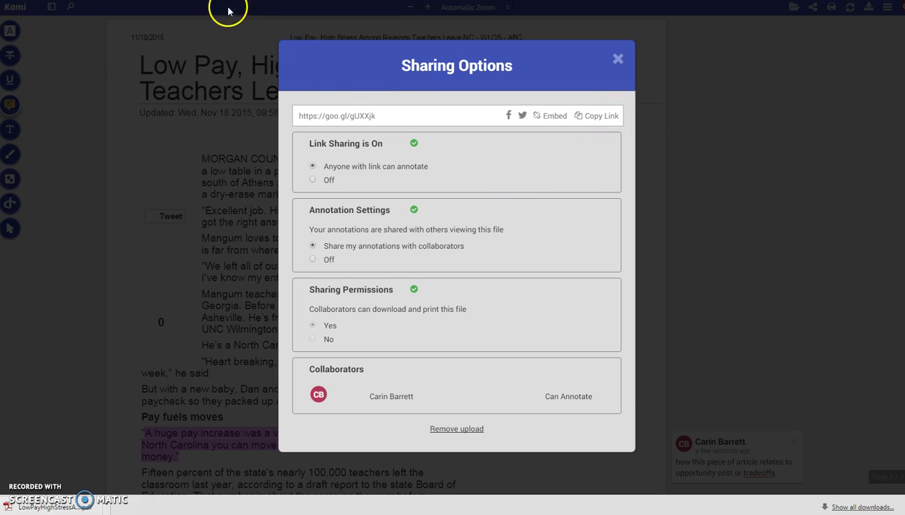
# Step: Switch to Google Drive and create a new blank Google Docs document
pyautogui.click(64, 1)
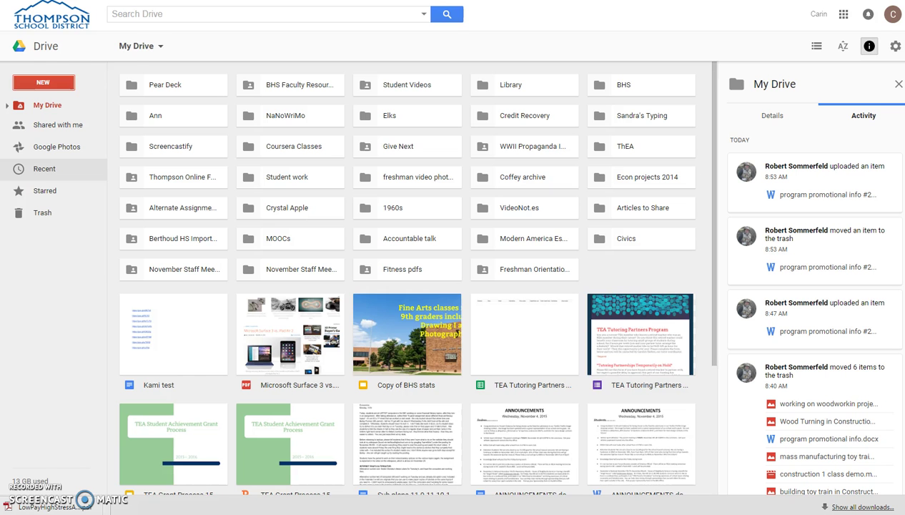
pyautogui.click(45, 81)
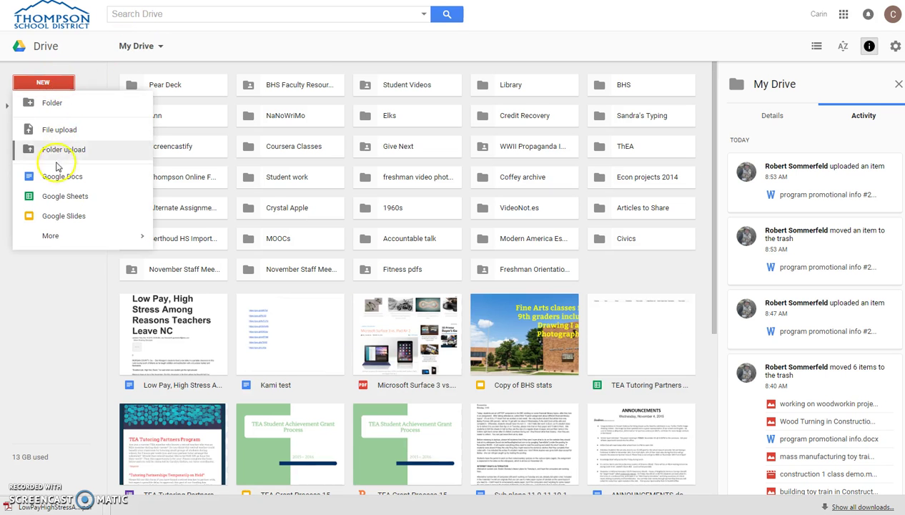
pyautogui.click(66, 178)
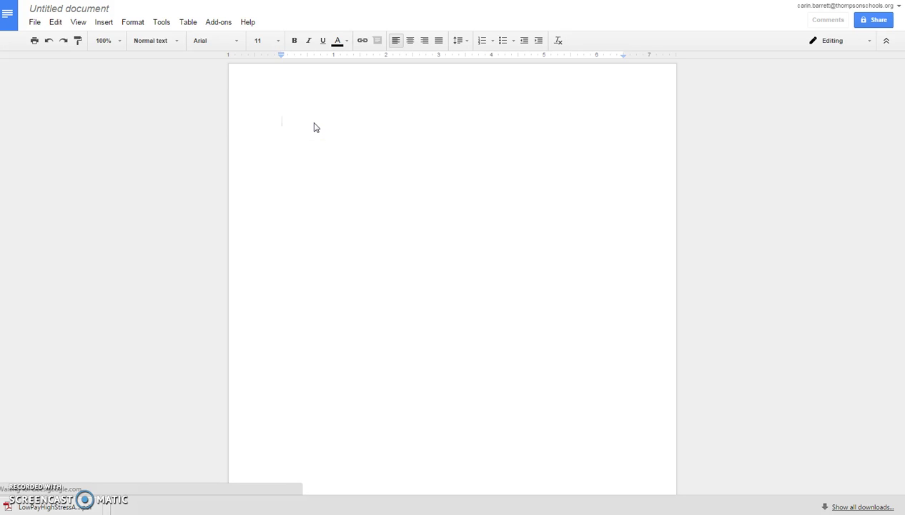
# Step: Head the document with the teacher's name in possessive form followed by "Economics of Teaching Project", leaving a blank line below
pyautogui.write("Ms. Barrett's ")
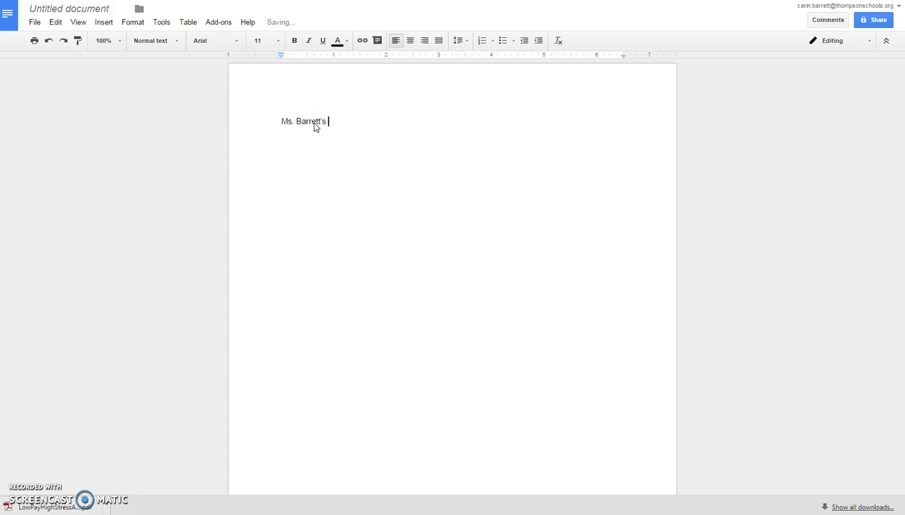
pyautogui.write('Economics of Teaching Project')
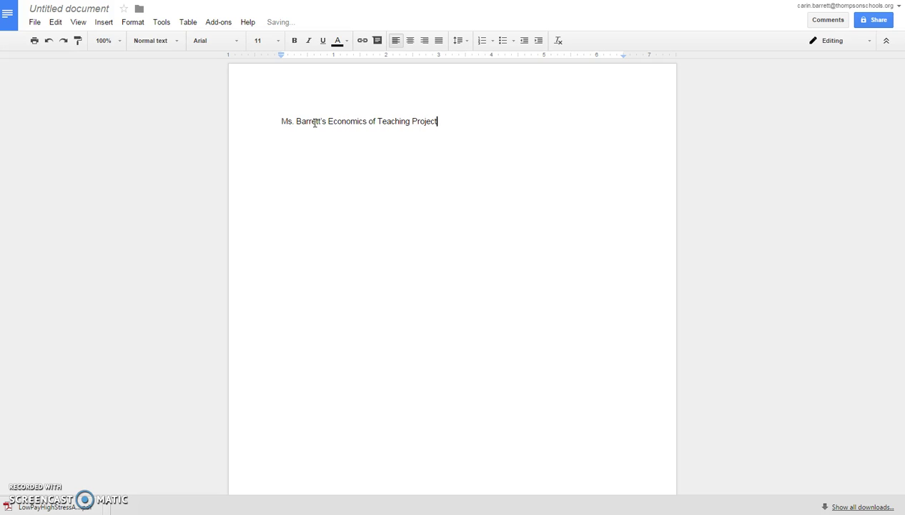
pyautogui.press('Return')
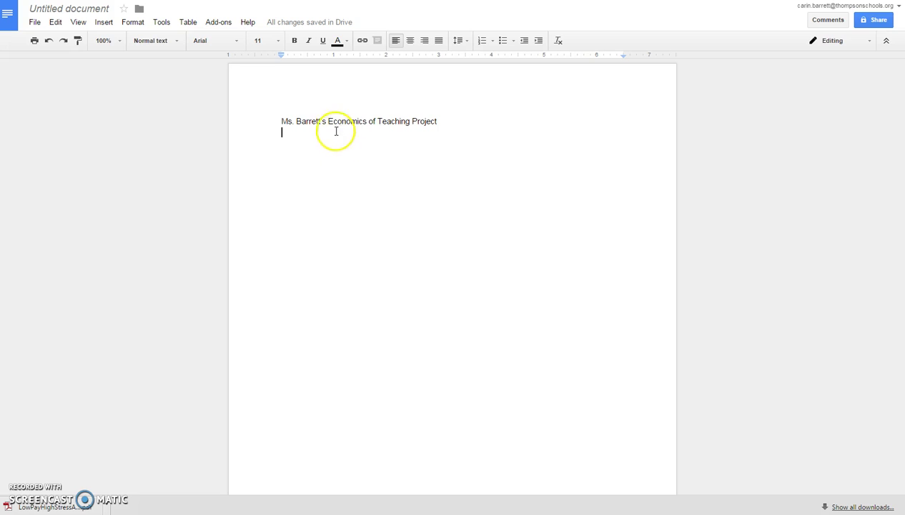
pyautogui.click(443, 121)
pyautogui.press('Return')
pyautogui.write('Article ')
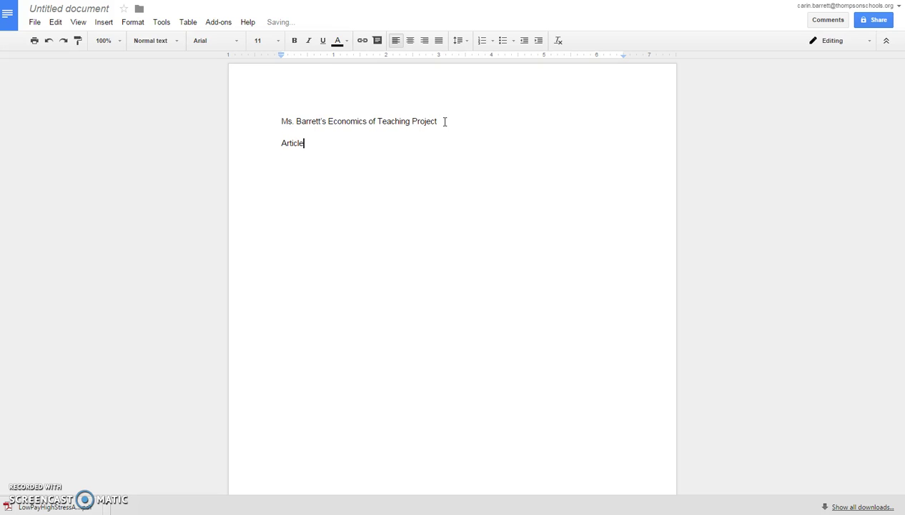
pyautogui.write('1/Questions')
pyautogui.press('BackSpace')
pyautogui.press('BackSpace')
pyautogui.press('BackSpace')
pyautogui.press('BackSpace')
pyautogui.press('BackSpace')
pyautogui.press('BackSpace')
pyautogui.write('stion 1')
pyautogui.hotkey('ctrl', 'v')
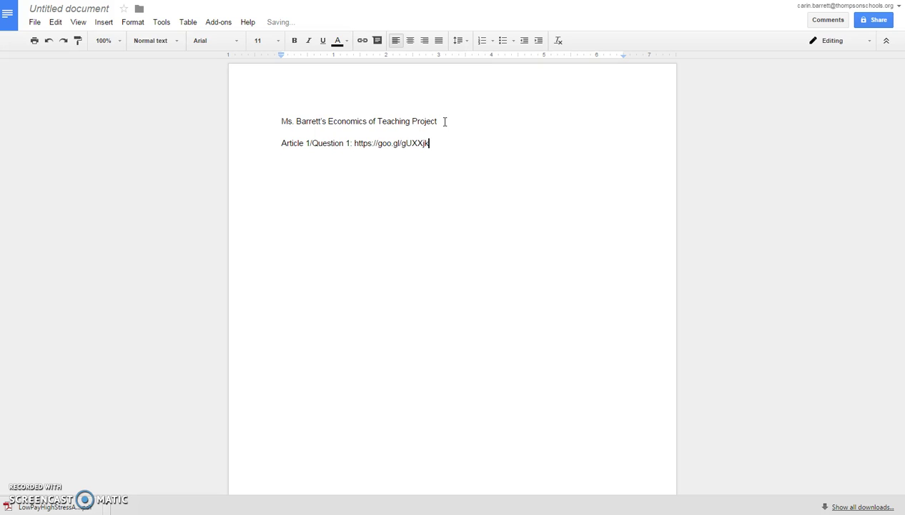
pyautogui.press('Return')
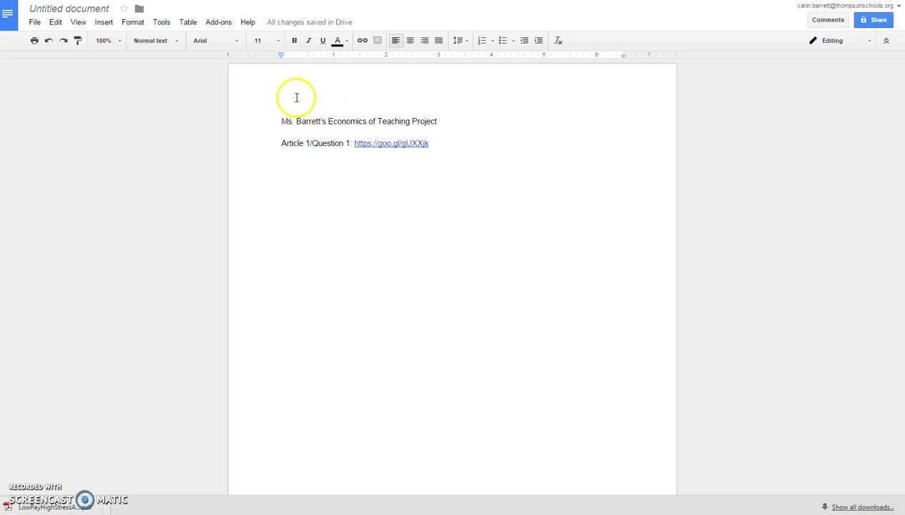
# Step: Switch back to Kami and review the sources for opening files and the article's share link in the sharing options
pyautogui.click(286, 0)
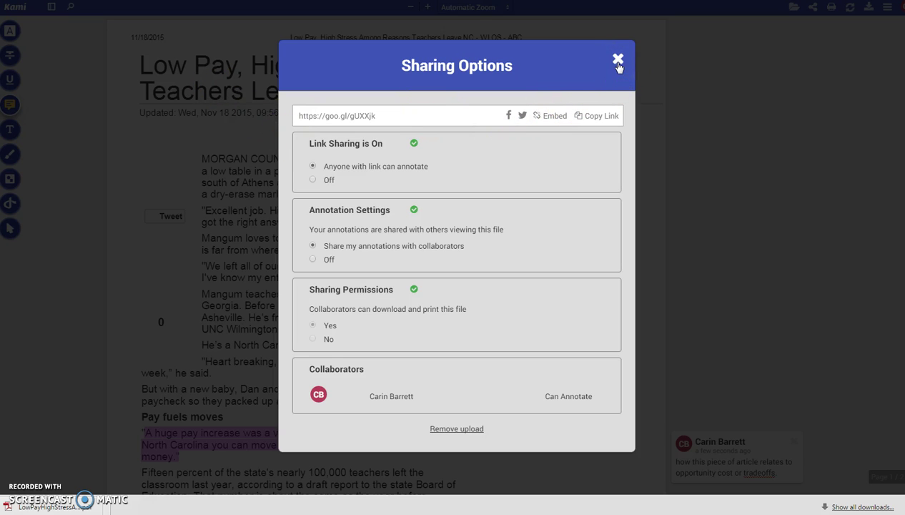
pyautogui.click(618, 63)
pyautogui.click(618, 59)
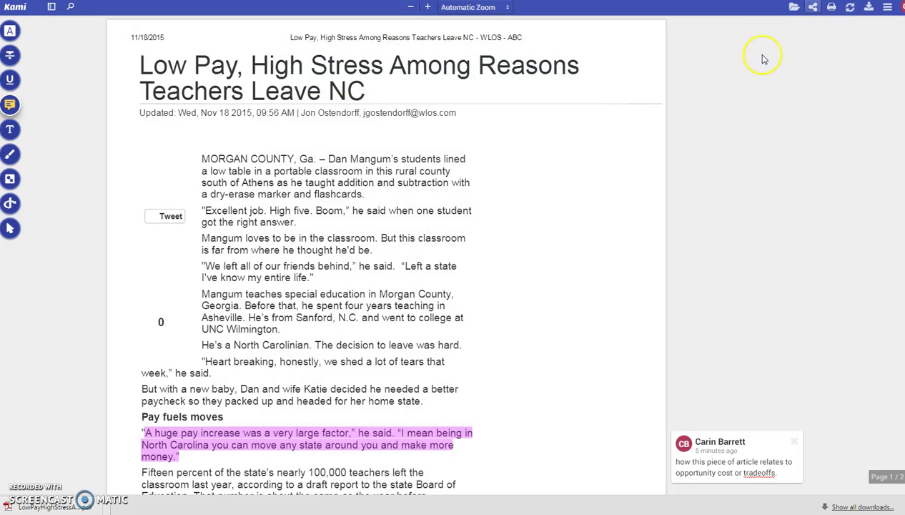
pyautogui.click(793, 8)
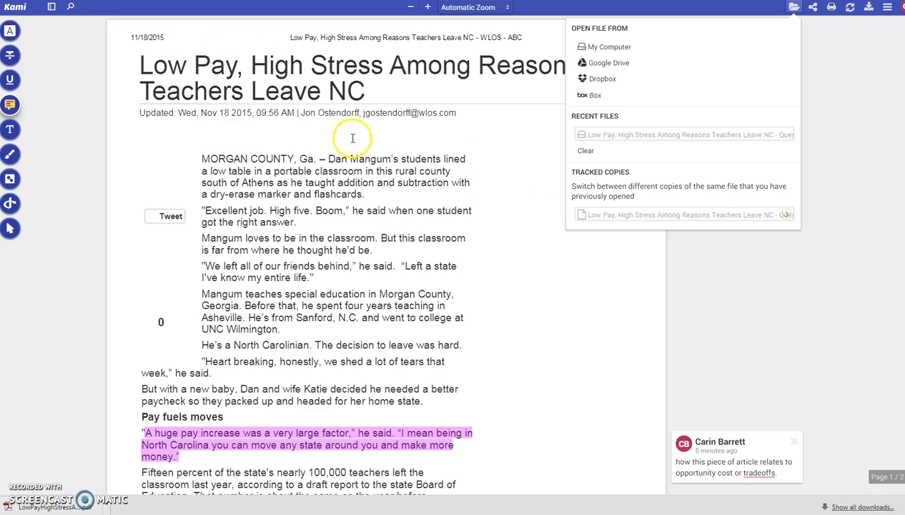
pyautogui.click(821, 126)
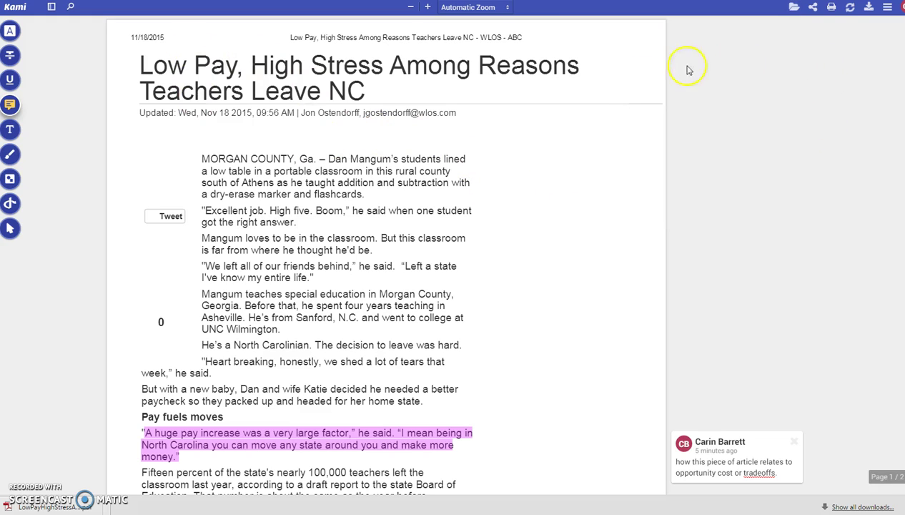
pyautogui.click(812, 7)
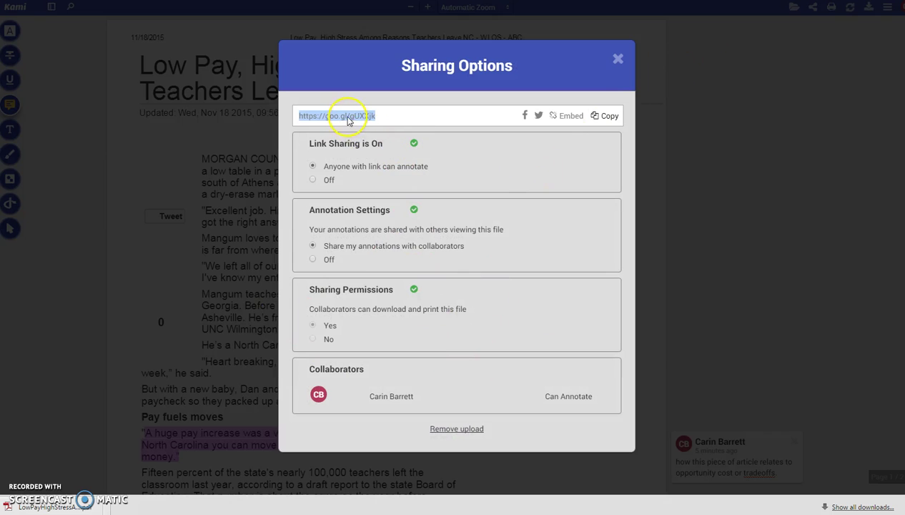
pyautogui.click(619, 63)
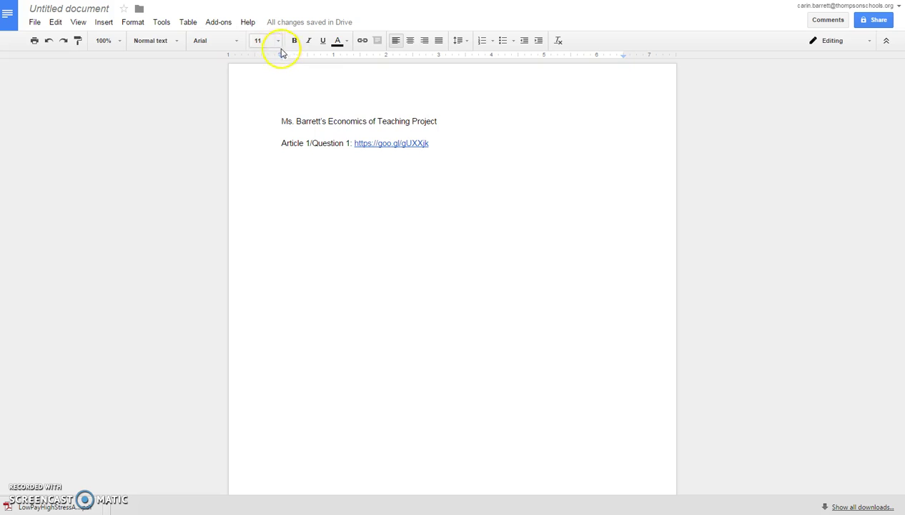
# Step: Switch to the Google Docs document and open the Article 1/Question 1 share link from it
pyautogui.click(382, 143)
pyautogui.click(391, 160)
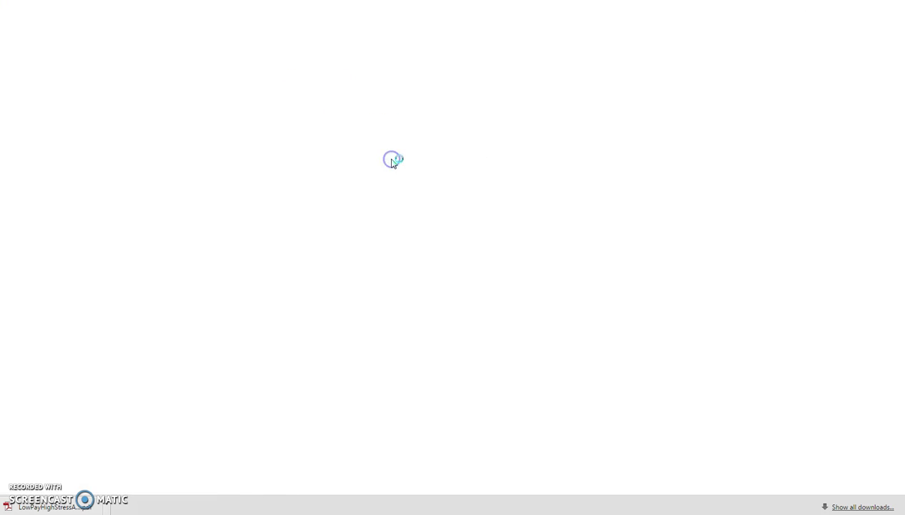